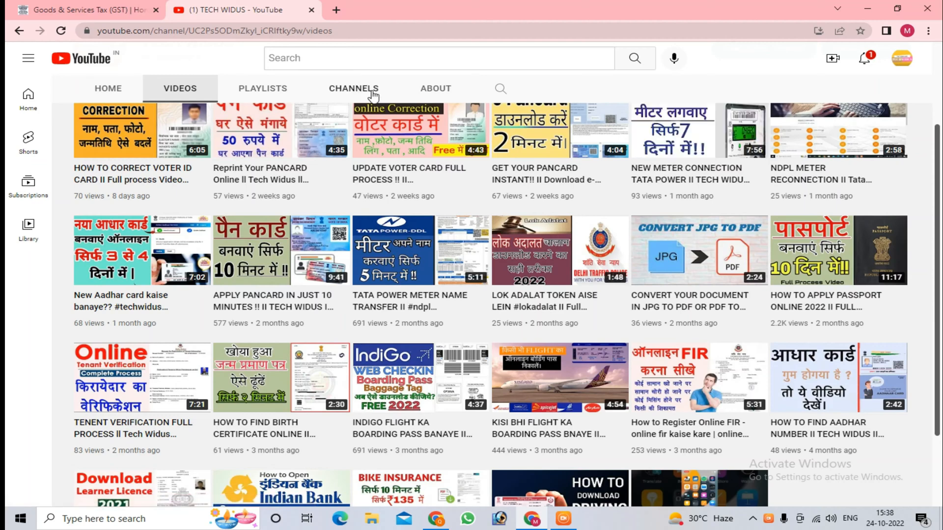
Step: Switch to the GST portal and open the new registration form
left_click(90, 5)
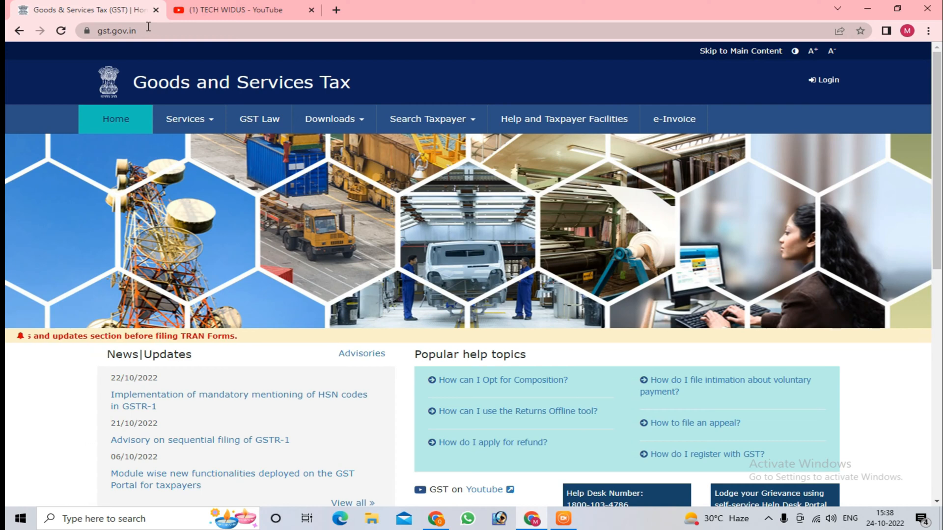
left_click(194, 122)
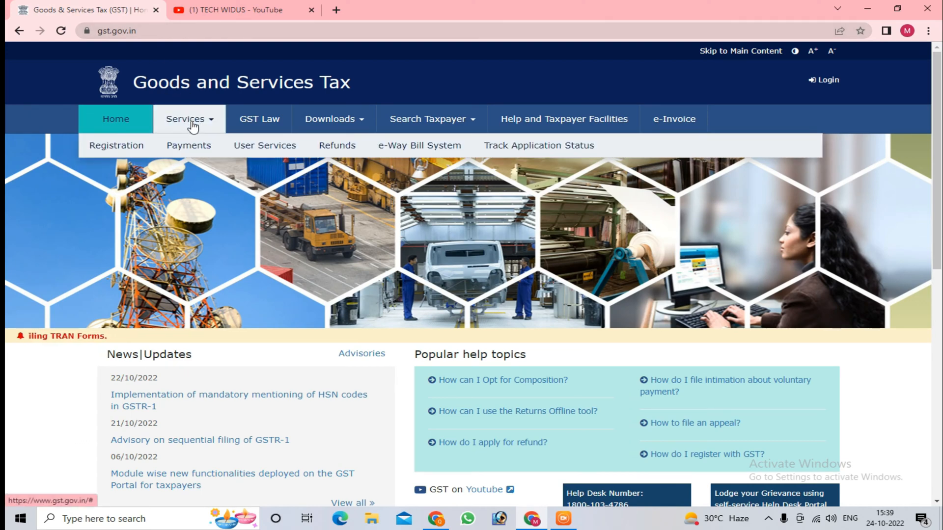
mouse_move(136, 149)
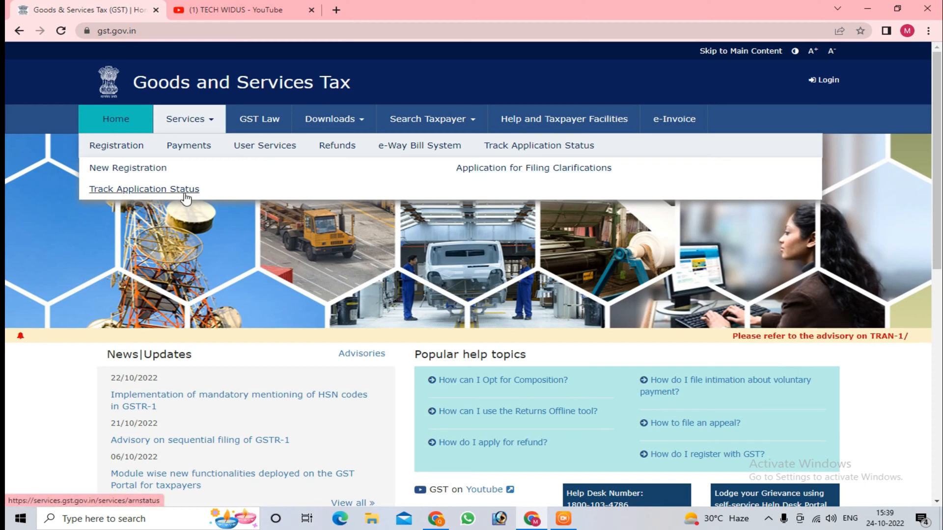
left_click(110, 169)
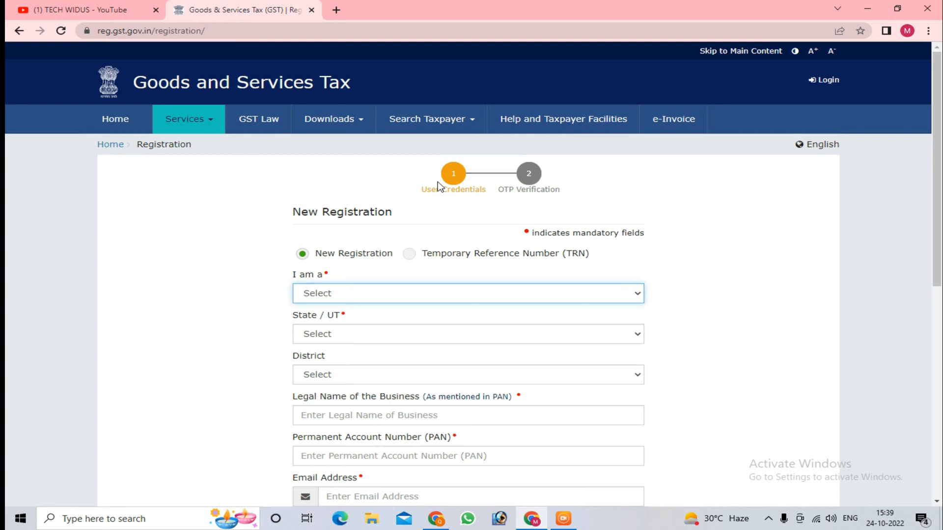
Step: Set the applicant type to Taxpayer, the state to Delhi and the district to North Delhi
scroll(438, 186, "down", 3)
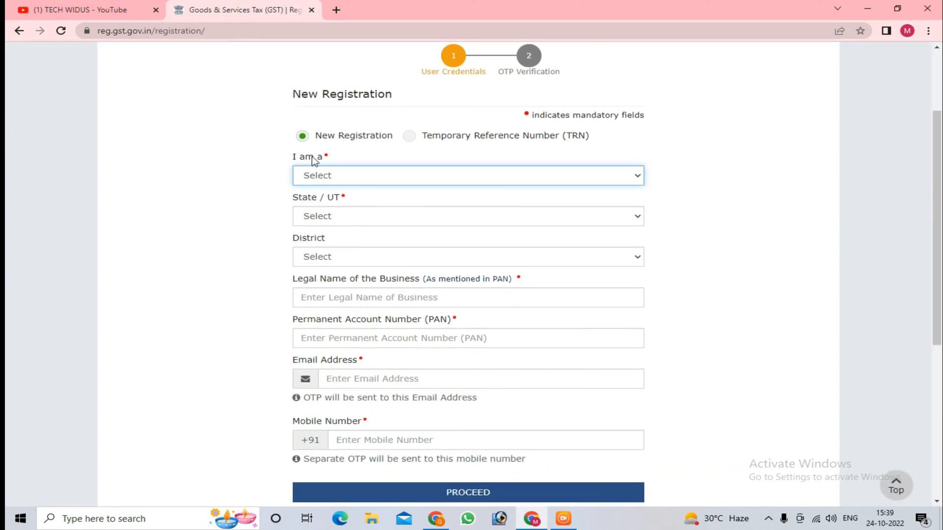
left_click(339, 176)
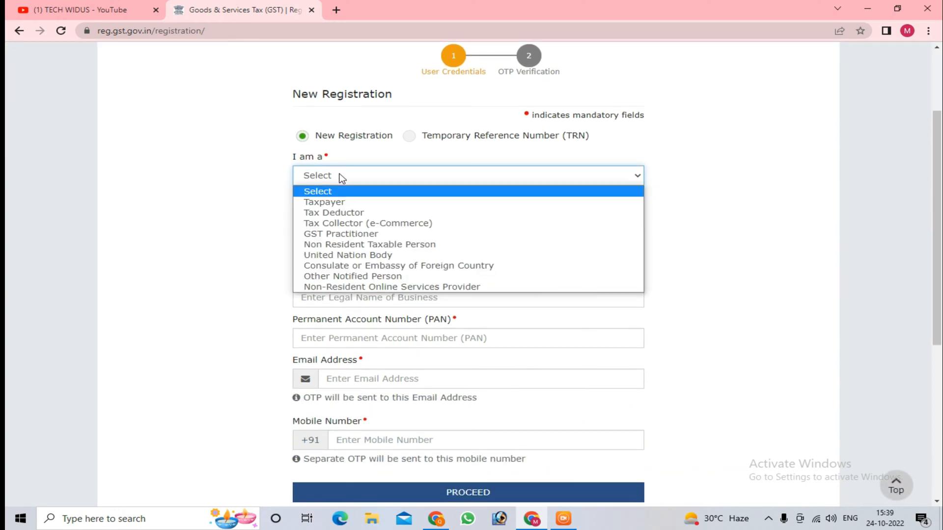
left_click(347, 205)
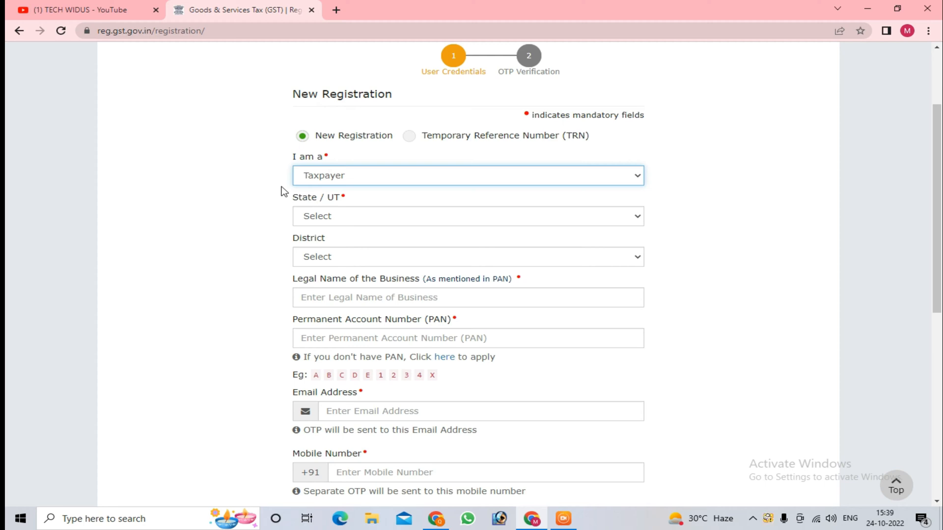
left_click(356, 218)
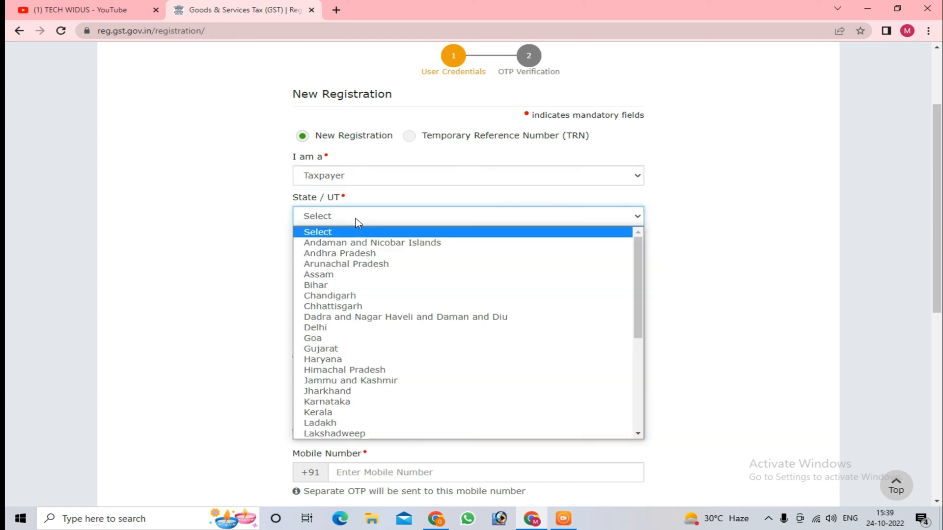
left_click(352, 332)
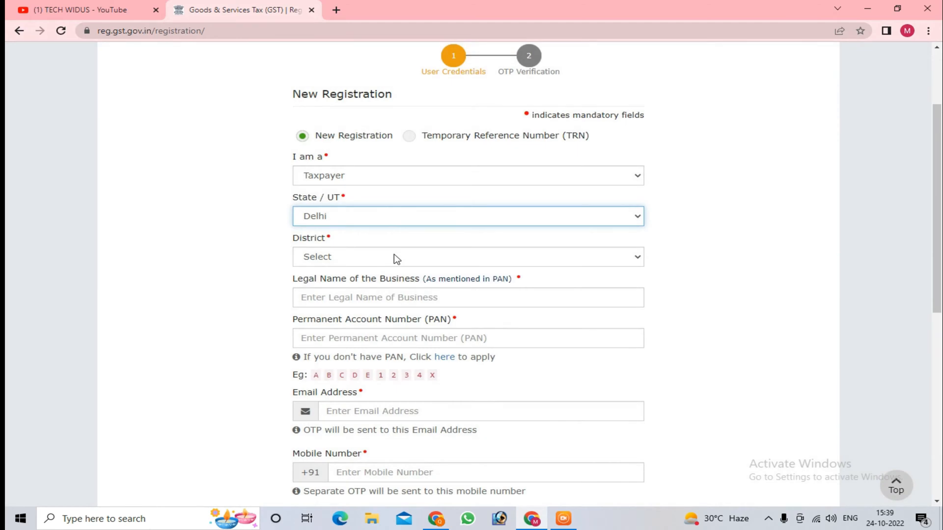
left_click(397, 259)
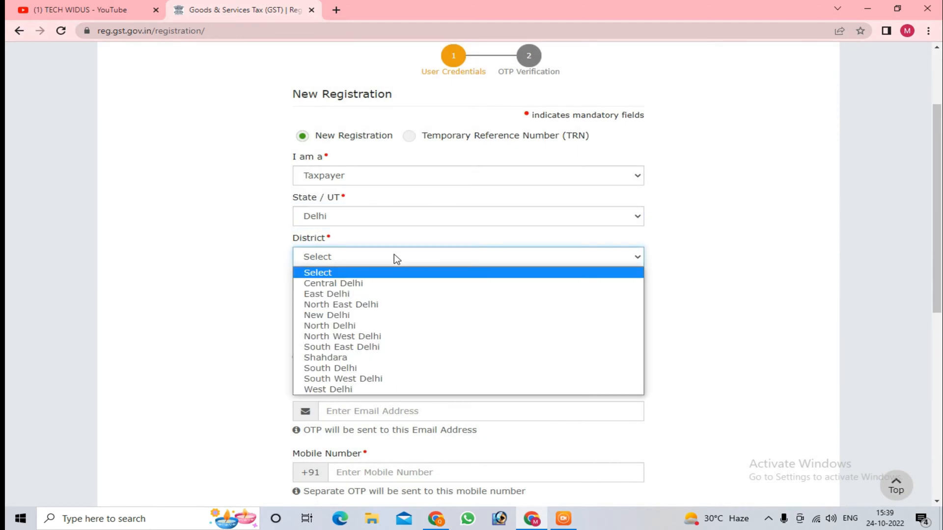
left_click(396, 326)
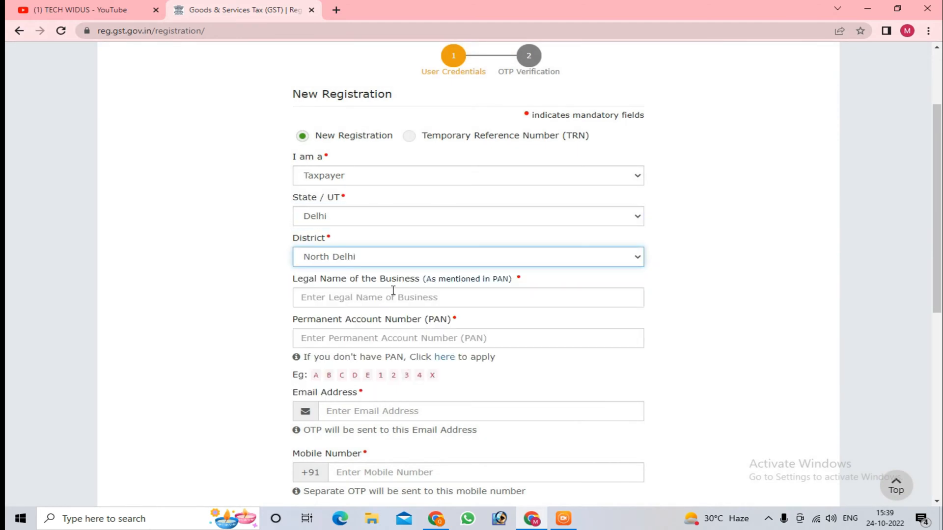
Step: Examine the required fields for the business's legal name, PAN, email address, mobile number and CAPTCHA characters
left_click_drag(293, 283, 418, 285)
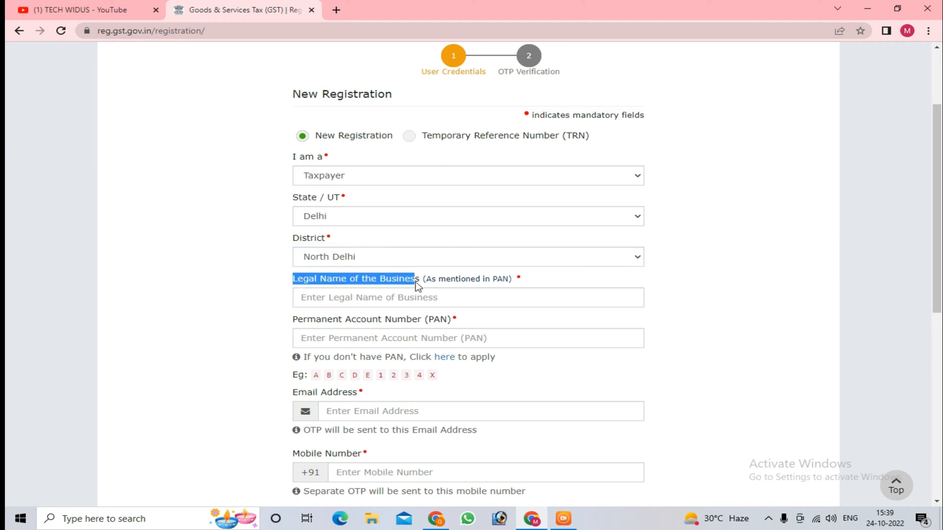
left_click(452, 283)
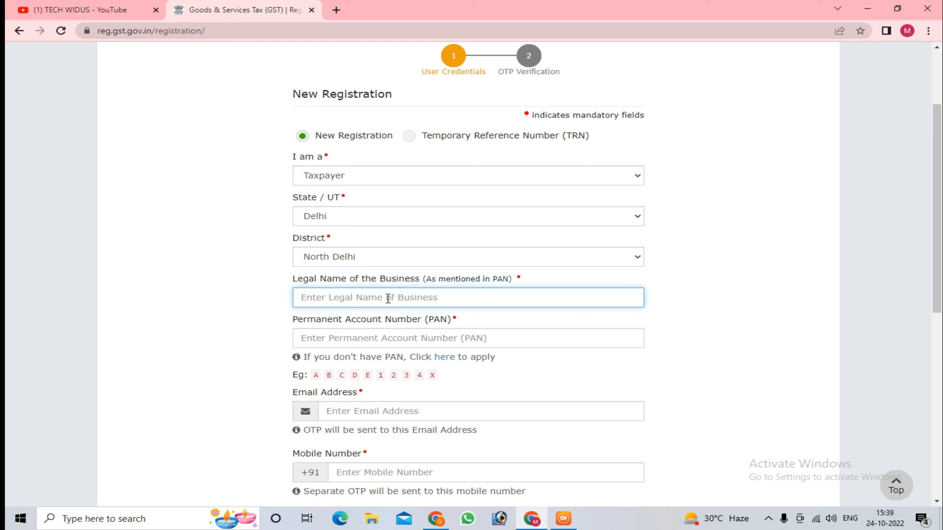
left_click(367, 340)
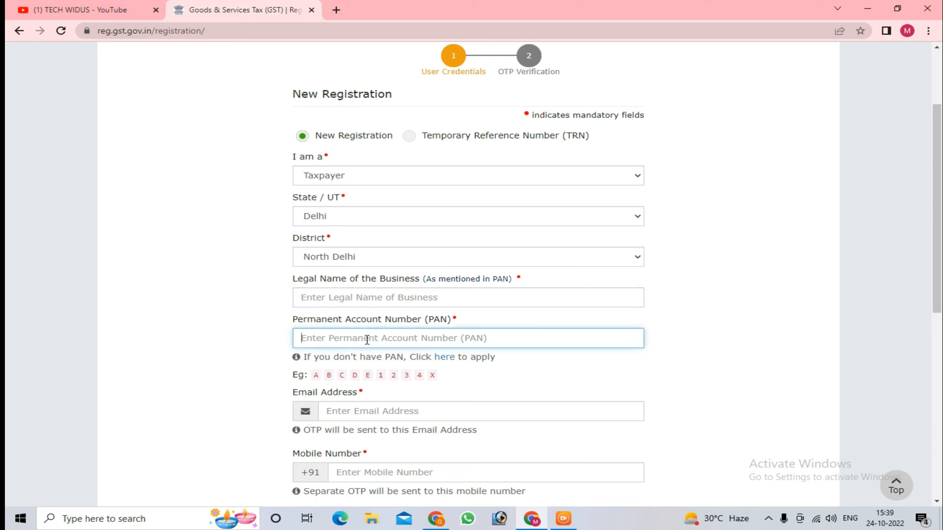
left_click_drag(293, 285, 407, 284)
left_click_drag(288, 322, 452, 322)
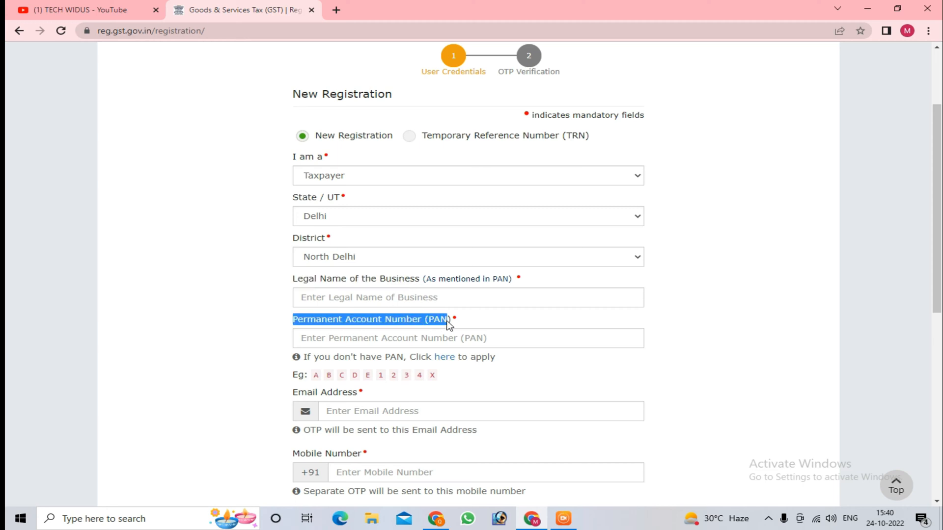
left_click(467, 325)
scroll(437, 341, "down", 2)
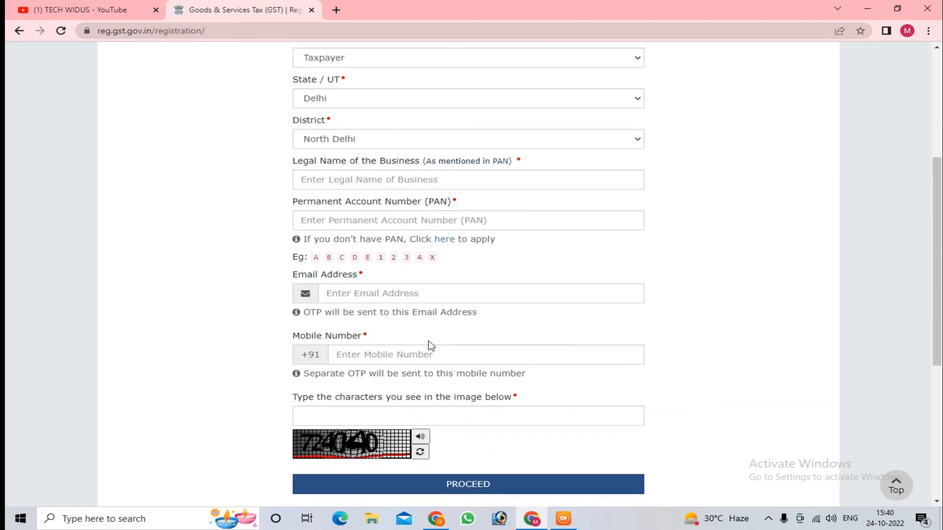
left_click(360, 299)
scroll(361, 305, "down", 1)
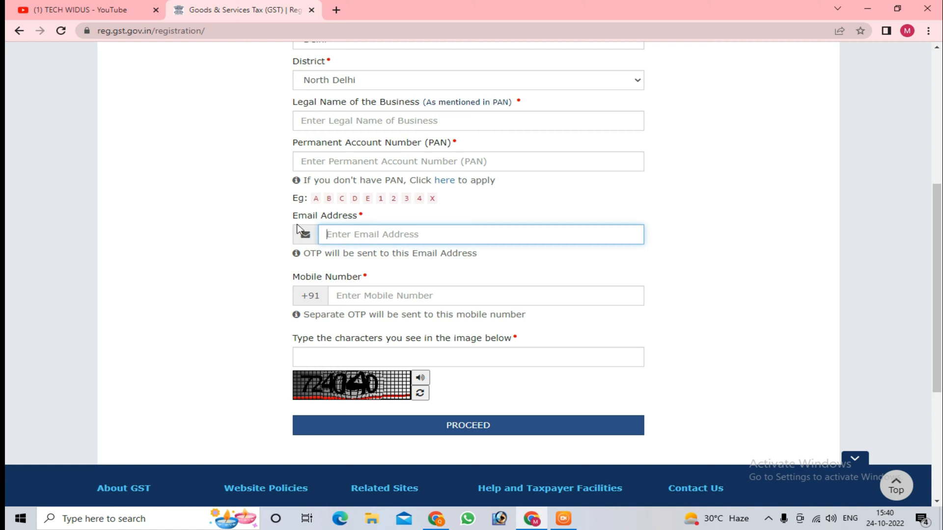
left_click_drag(291, 220, 358, 223)
left_click(291, 282)
left_click_drag(291, 283, 381, 276)
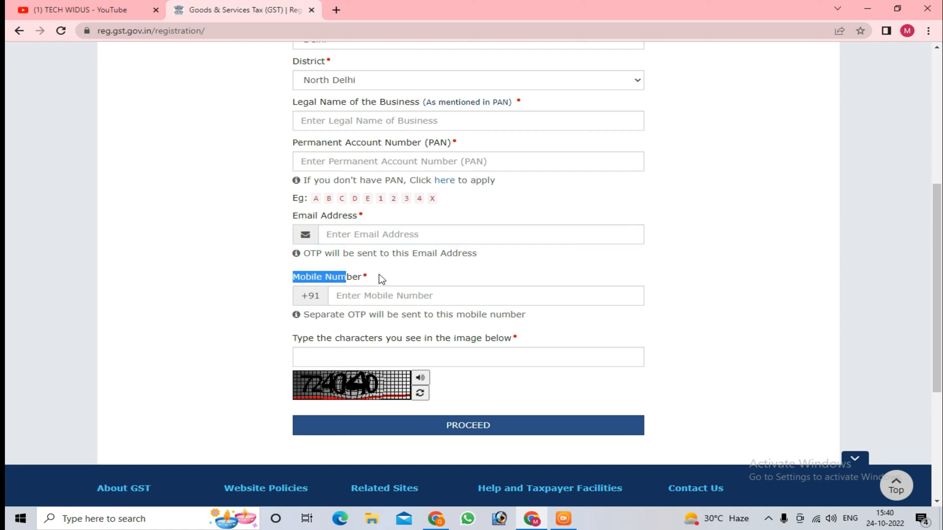
left_click(385, 282)
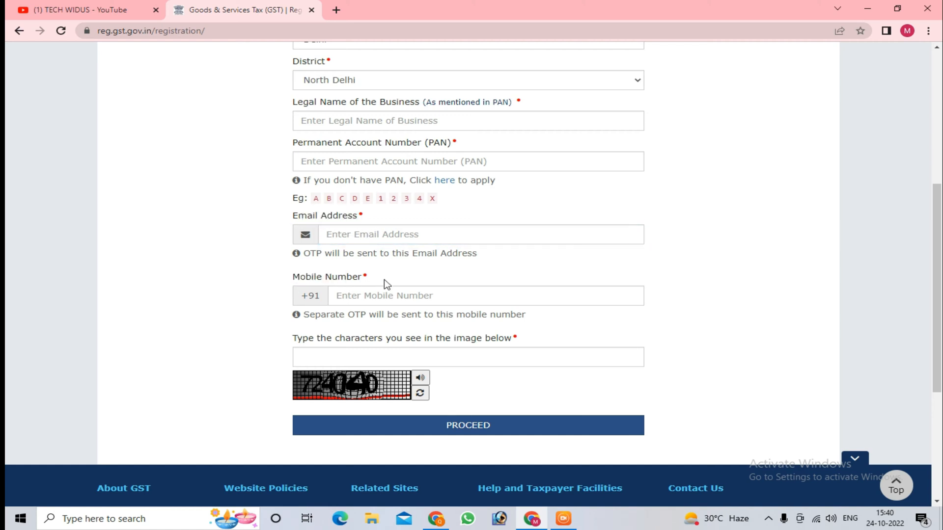
left_click(350, 357)
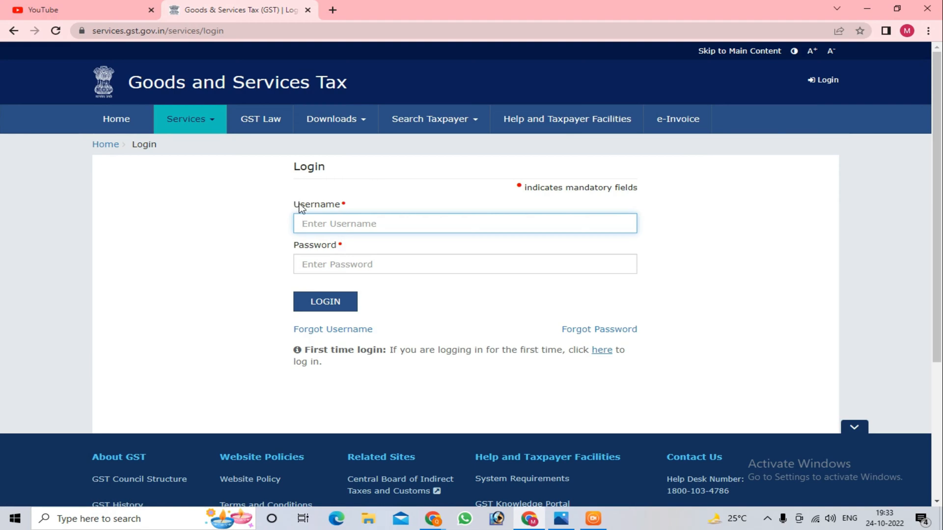
Step: Switch to Gmail and locate the Temporary Reference Number in the GST registration email
left_click(433, 520)
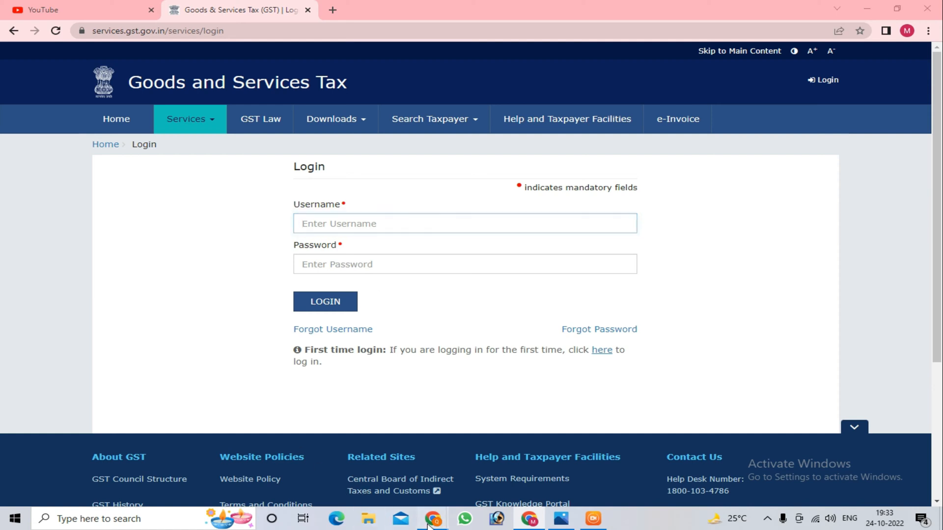
left_click(360, 460)
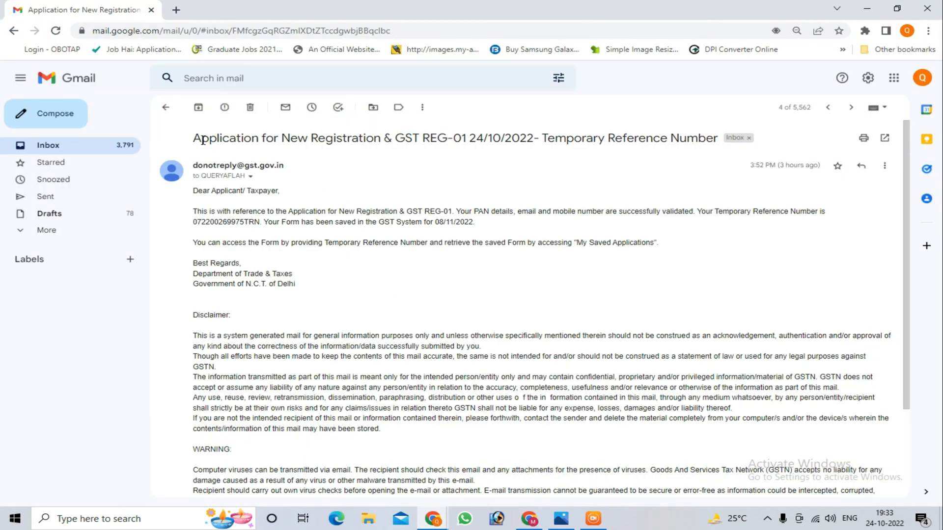
left_click_drag(202, 139, 687, 143)
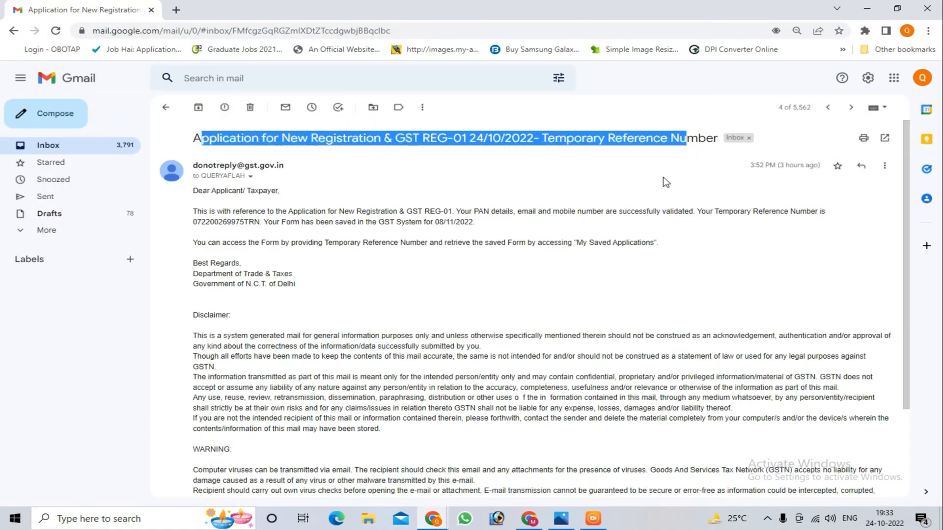
left_click(689, 160)
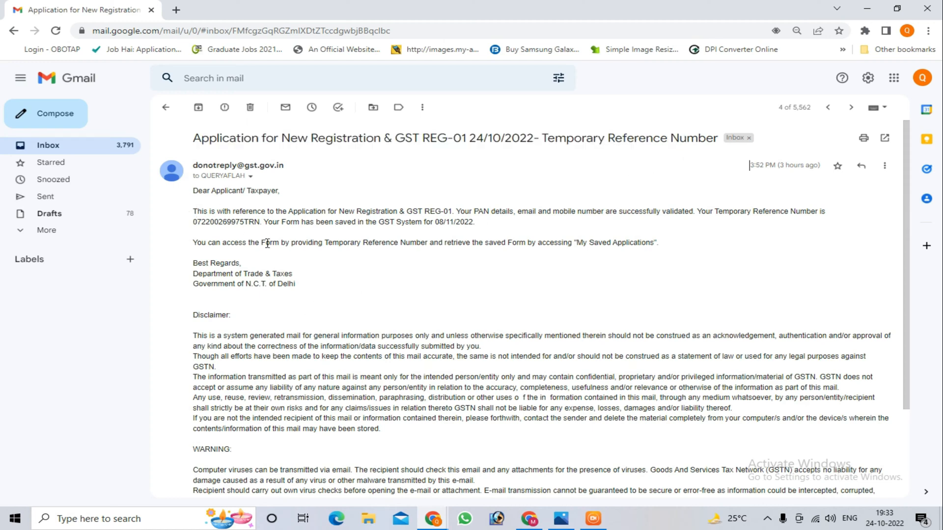
left_click_drag(193, 222, 261, 224)
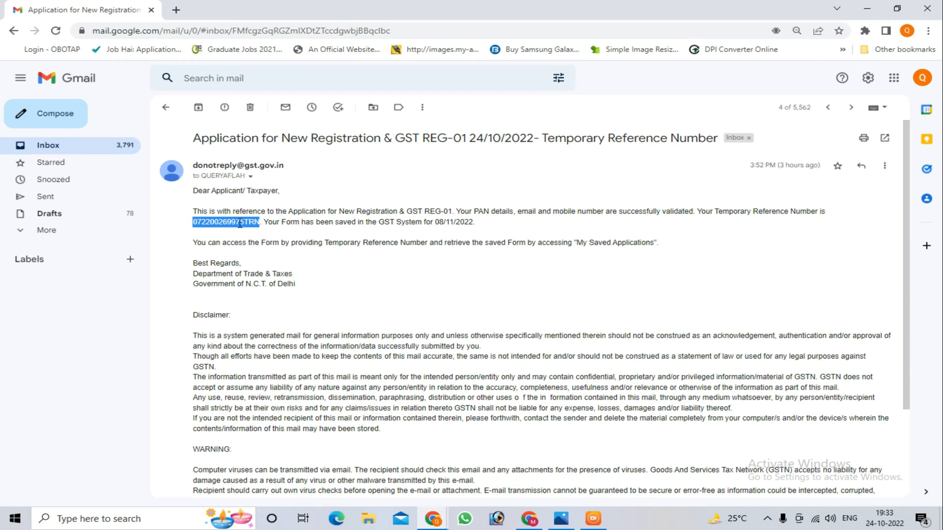
Step: Return to the GST portal and reopen the new registration page
left_click(529, 519)
left_click(183, 123)
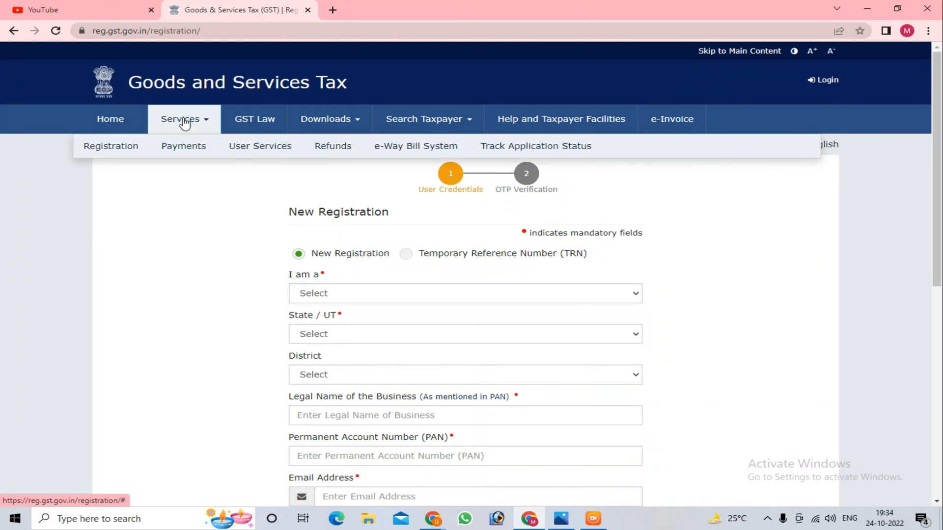
mouse_move(122, 152)
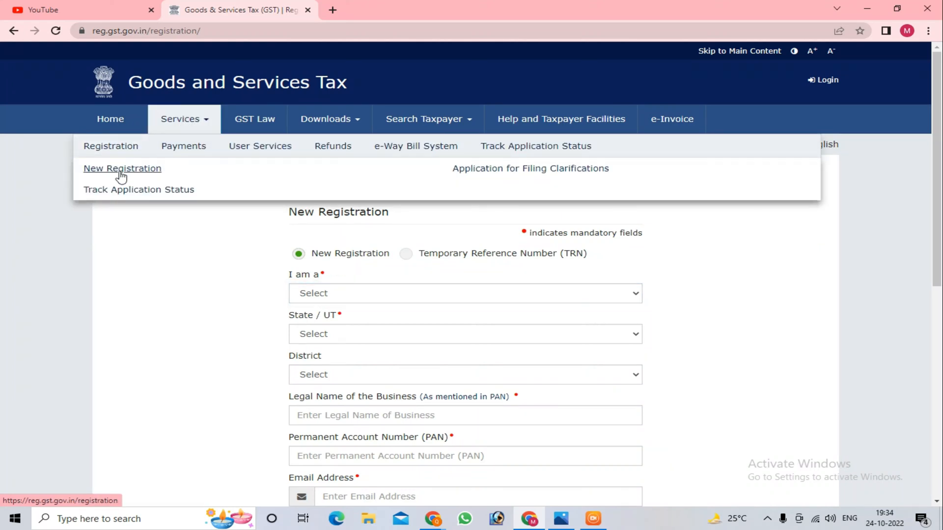
left_click(121, 173)
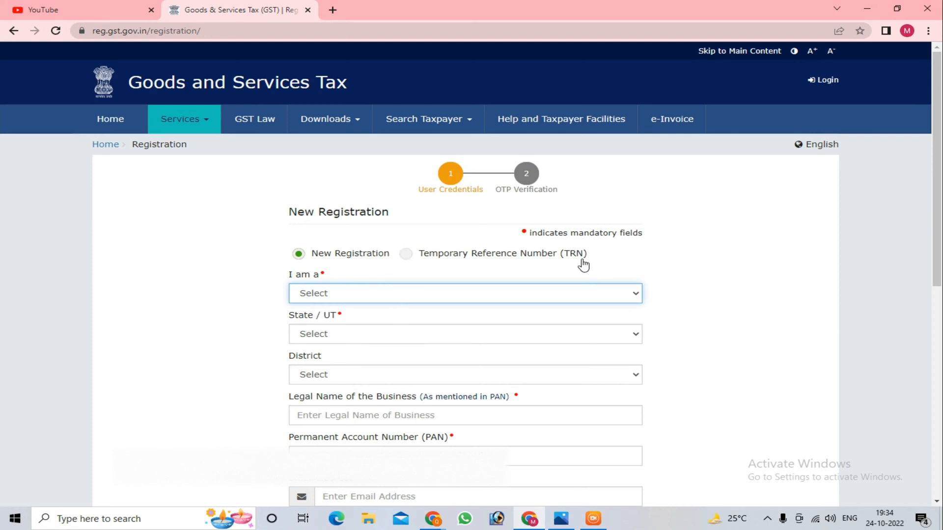
Step: Choose the Temporary Reference Number (TRN) option, submit the reference number and CAPTCHA, and verify with the mobile/email OTP
left_click(407, 254)
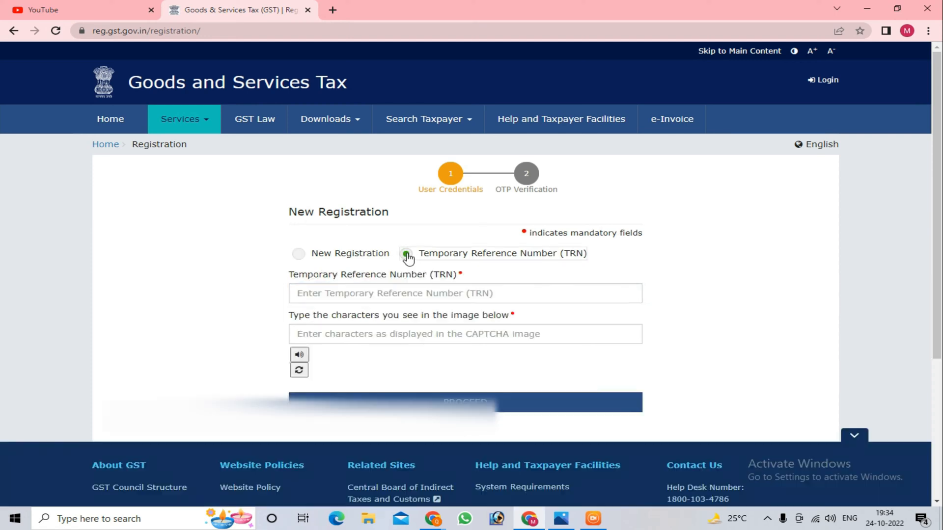
left_click(415, 293)
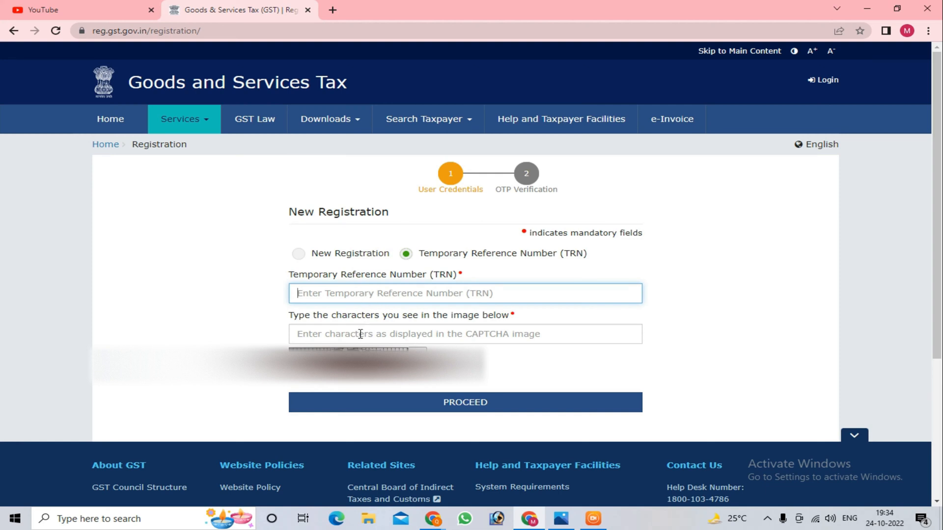
left_click(465, 408)
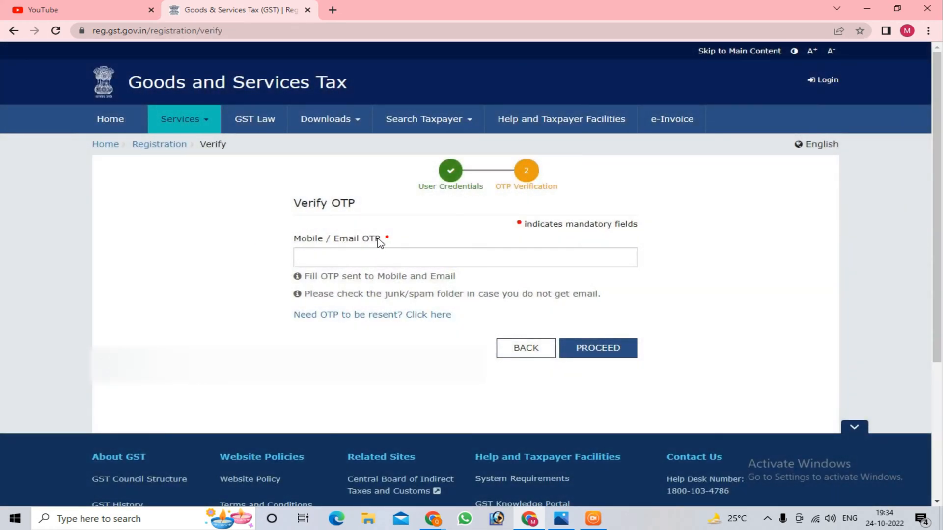
left_click(364, 259)
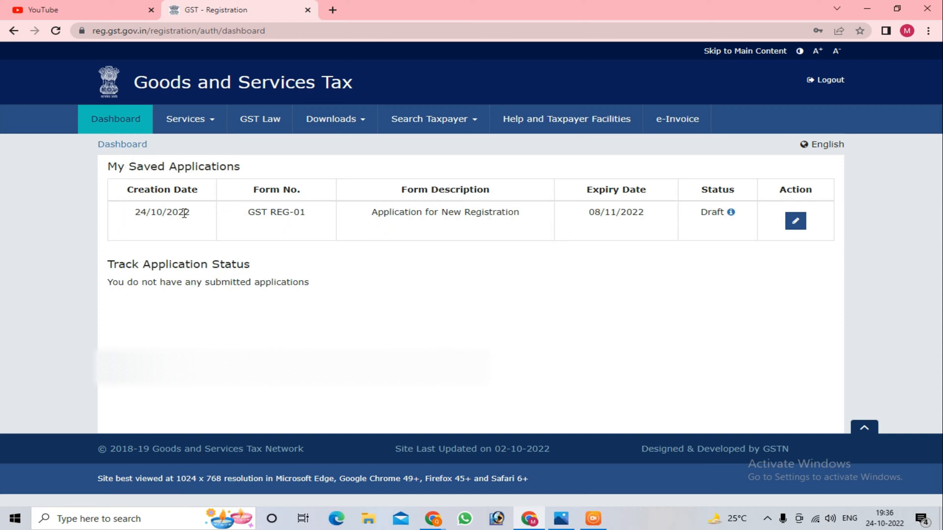
Step: Review the saved GST REG-01 application's creation date, description, expiry date and status, and open it for editing
left_click_drag(133, 212, 203, 217)
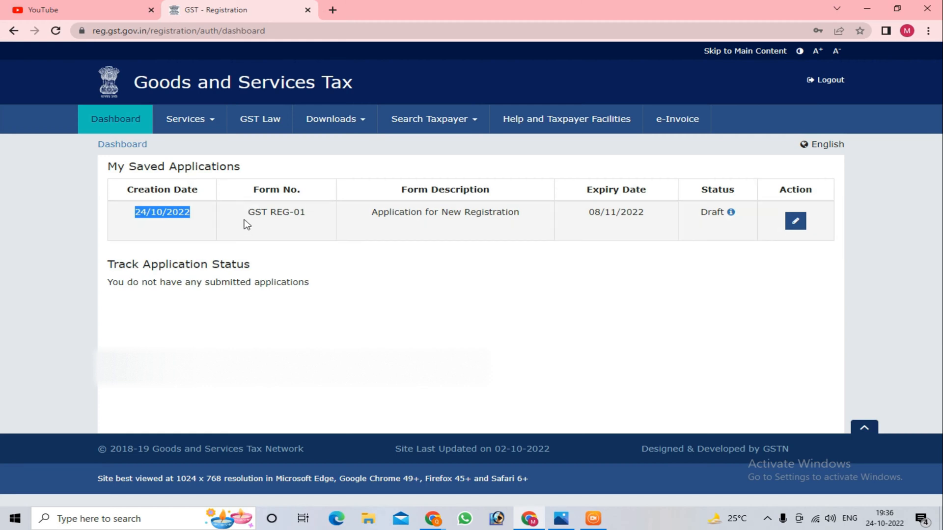
left_click_drag(246, 215, 315, 222)
left_click(316, 222)
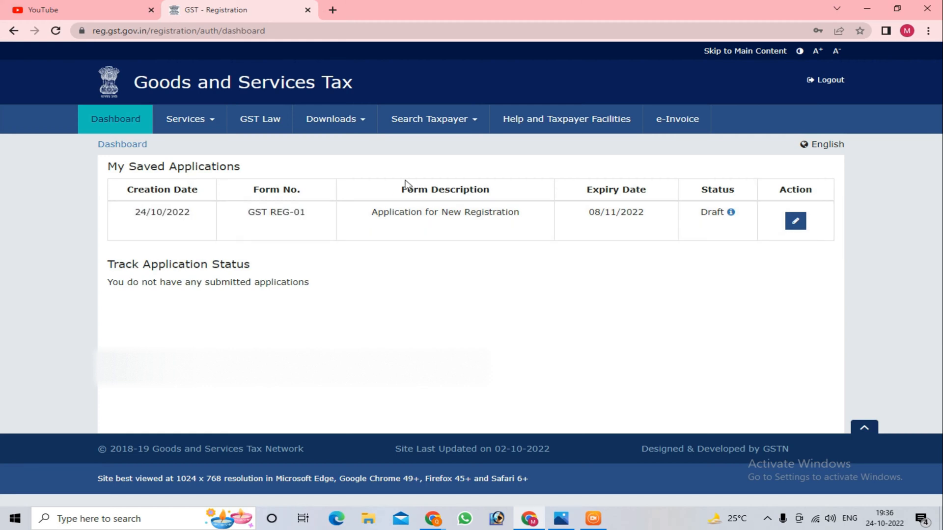
left_click_drag(388, 217, 524, 217)
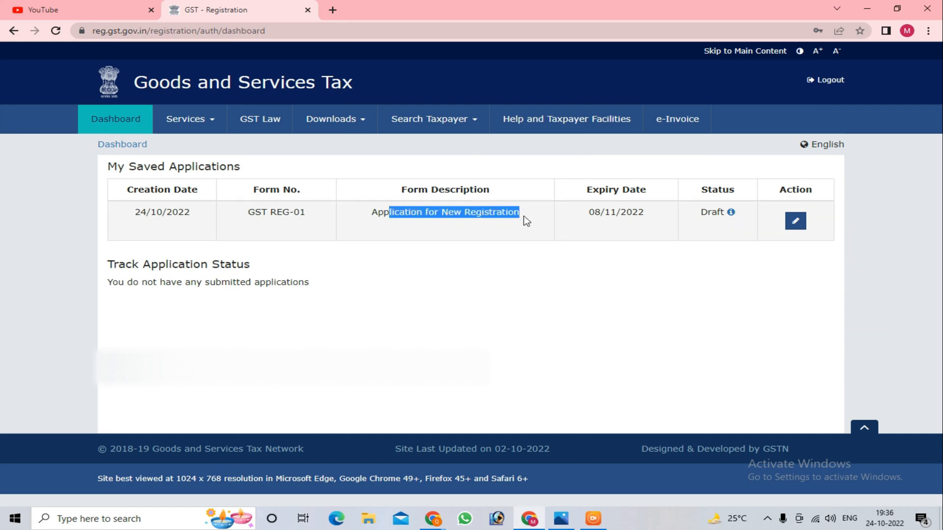
left_click(591, 225)
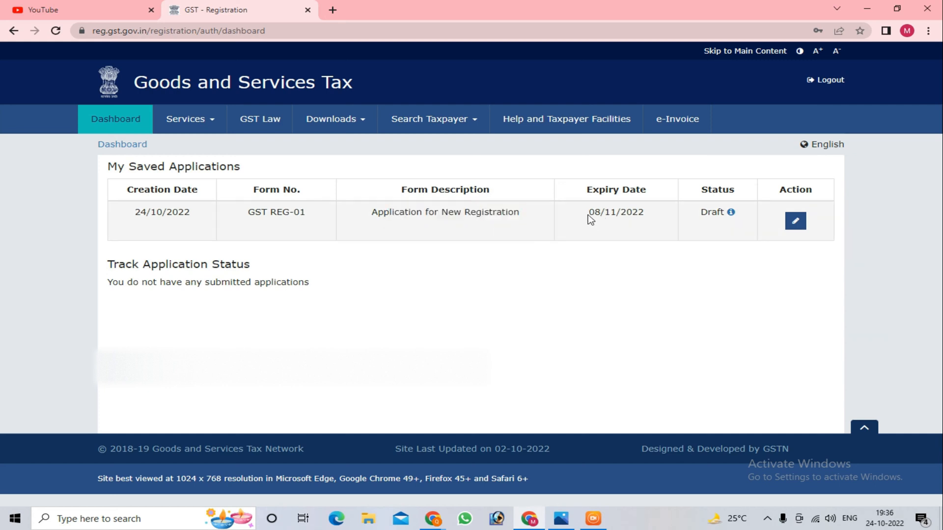
left_click_drag(589, 216, 655, 218)
left_click_drag(700, 213, 728, 215)
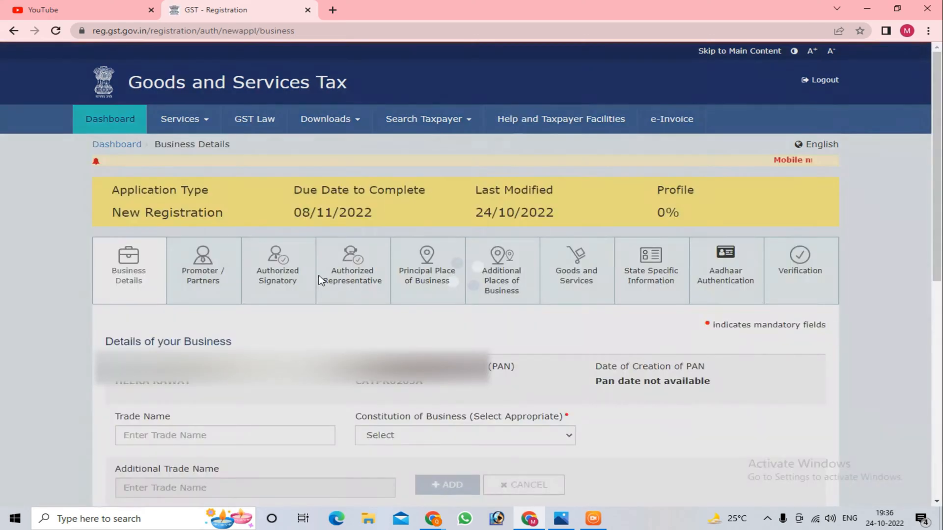
Step: Review the profile completion, legal name and trade name fields, and set the constitution of business to Proprietorship
scroll(343, 260, "down", 1)
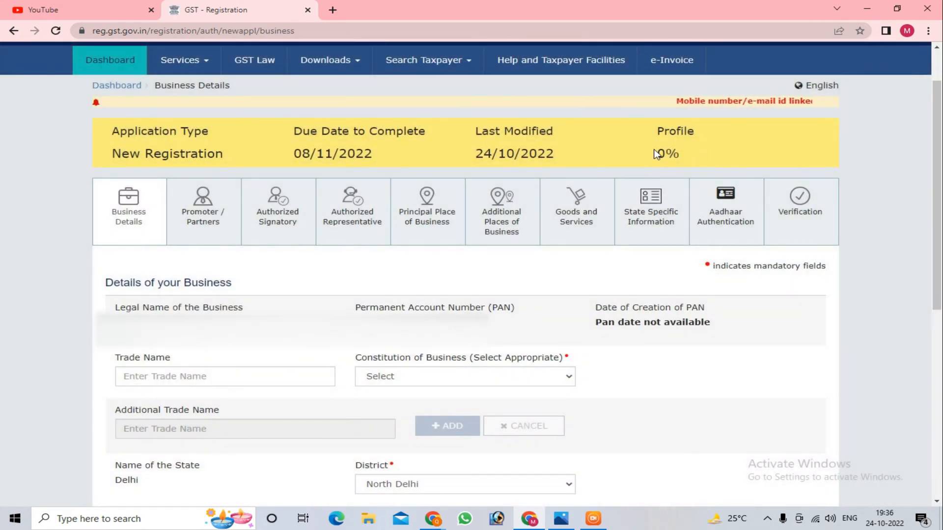
left_click_drag(657, 153, 677, 153)
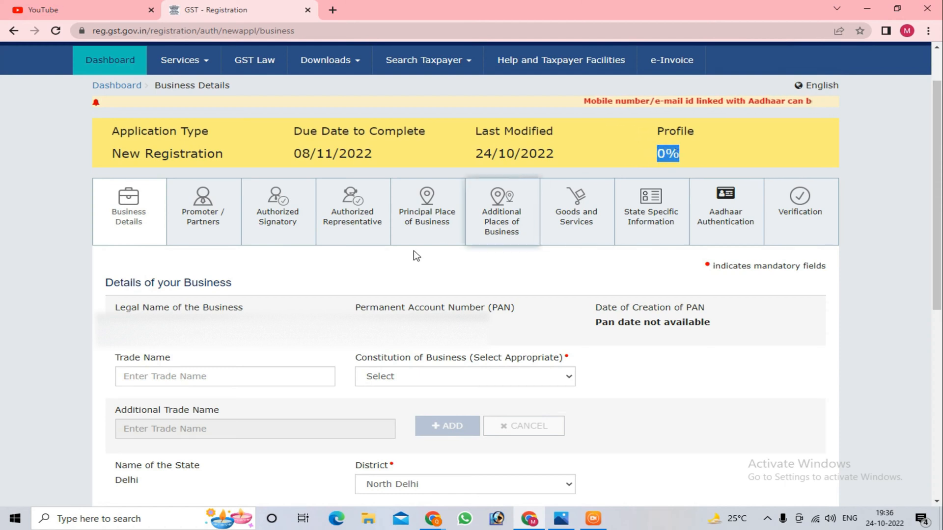
scroll(415, 254, "down", 2)
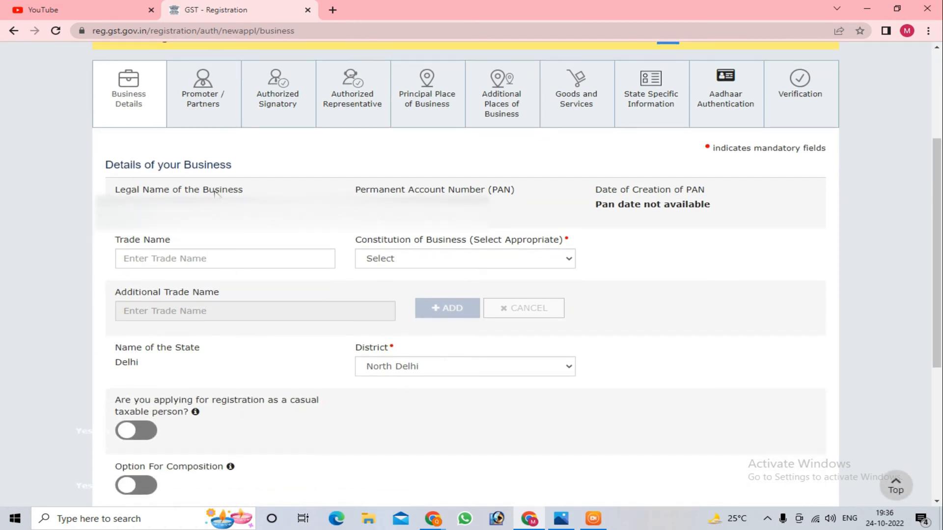
left_click_drag(112, 191, 255, 191)
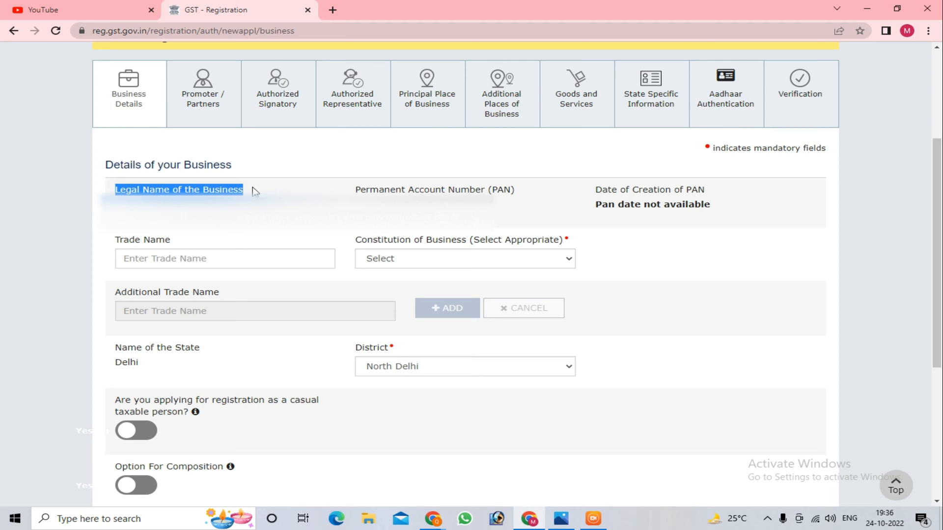
left_click(226, 261)
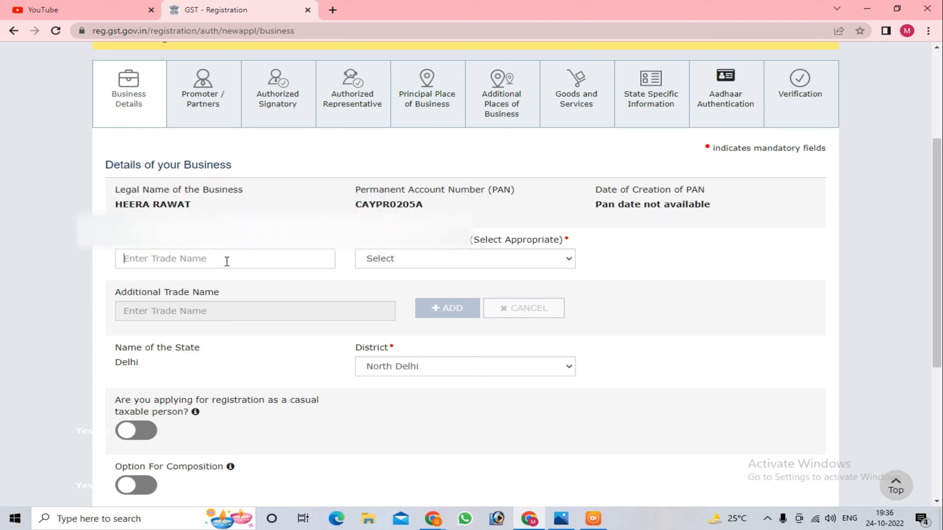
left_click_drag(115, 242, 177, 244)
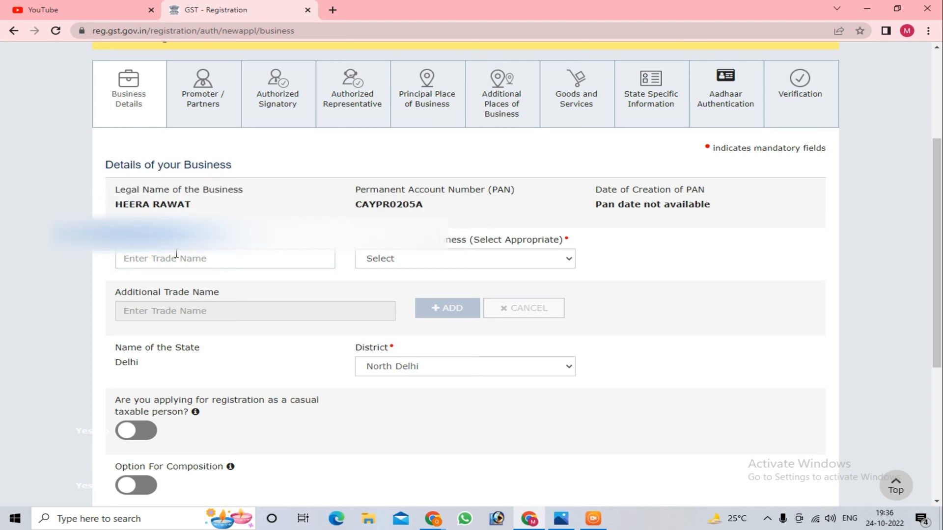
left_click(178, 261)
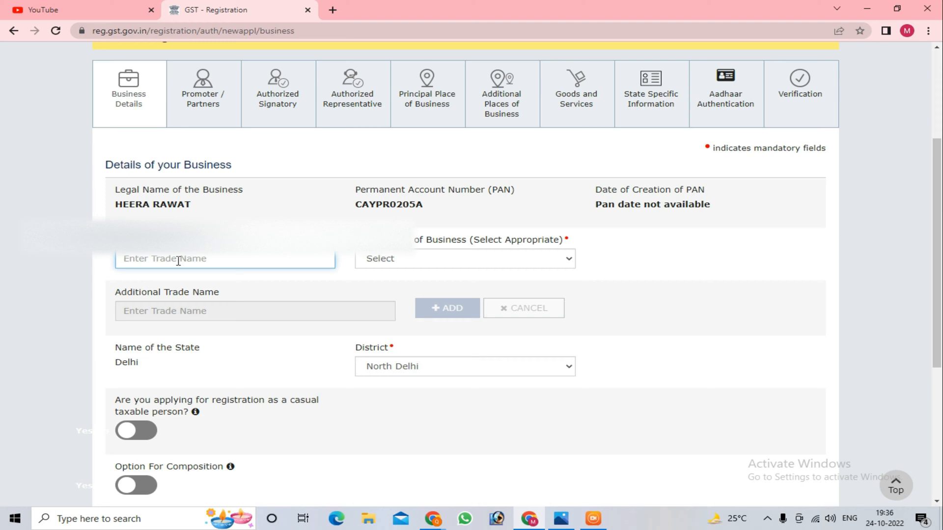
left_click(421, 264)
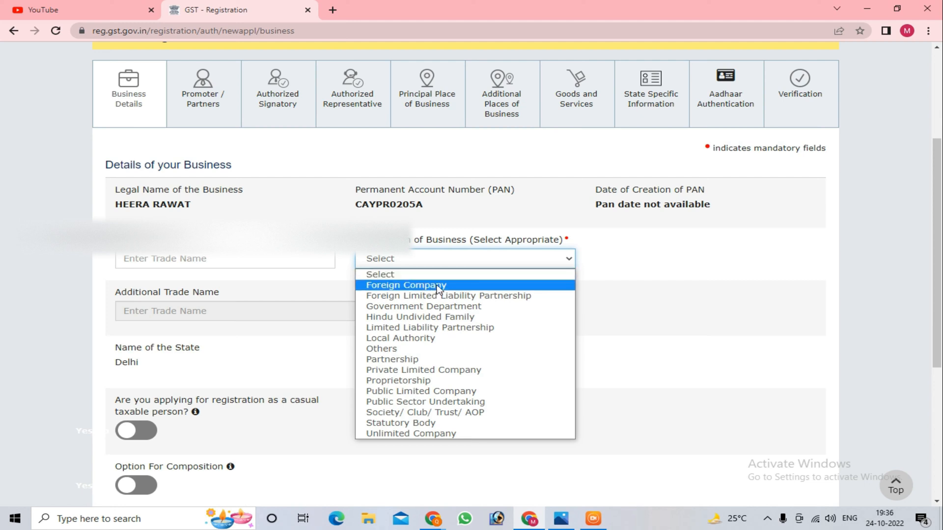
left_click(431, 382)
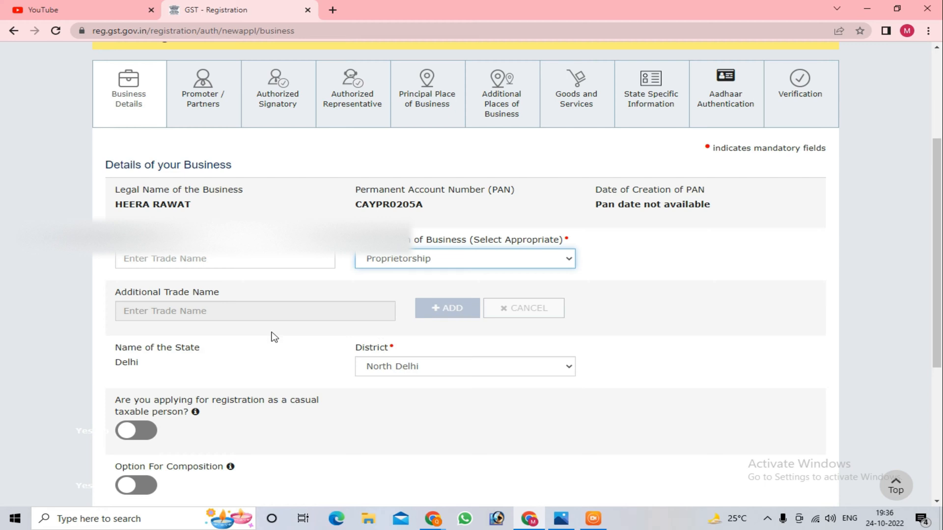
Step: Examine the state, district, casual taxable person and composition options in the business details
scroll(274, 337, "down", 1)
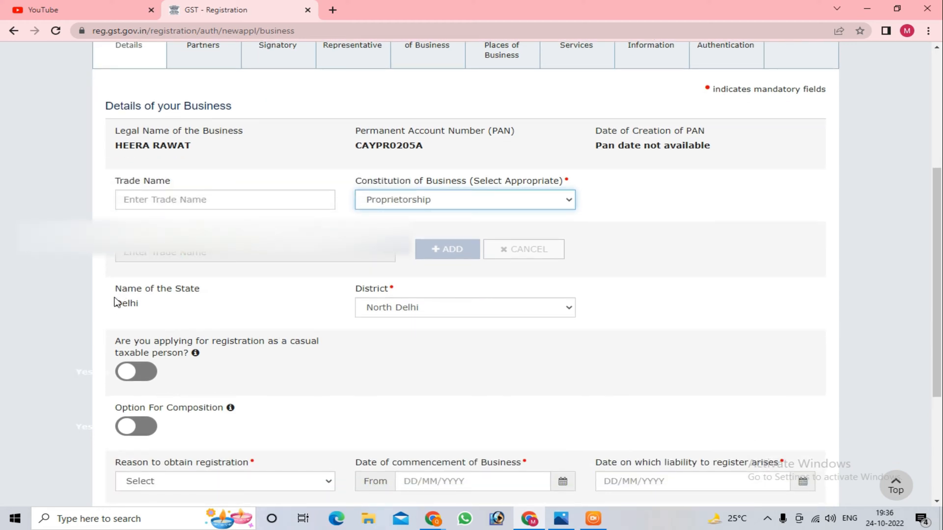
left_click_drag(116, 301, 211, 294)
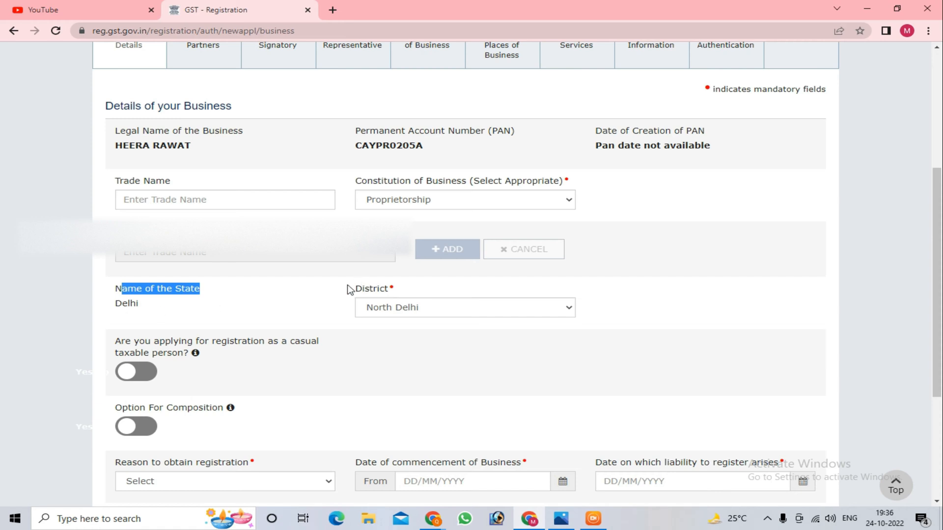
left_click_drag(350, 289, 393, 294)
scroll(214, 253, "down", 2)
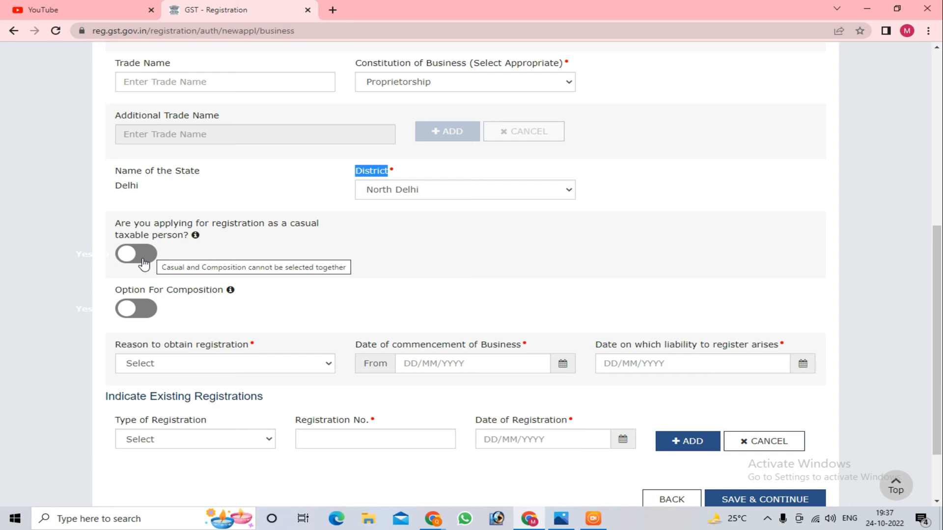
scroll(236, 316, "down", 2)
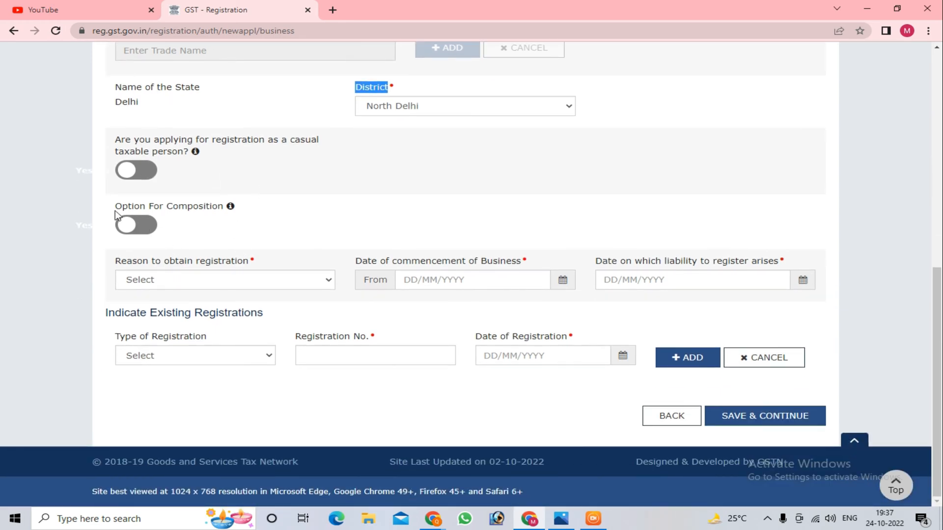
left_click_drag(116, 207, 225, 206)
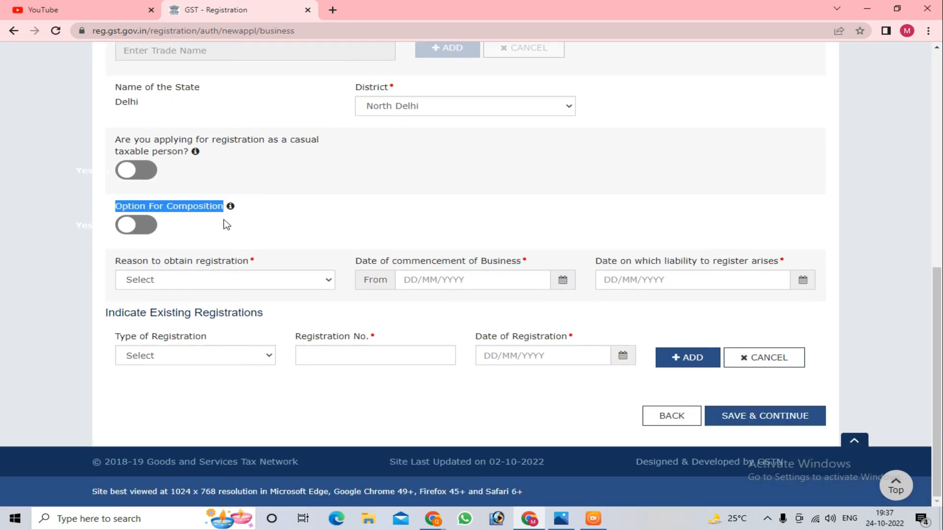
left_click(130, 227)
left_click(131, 226)
Step: Set the reason to obtain registration to Others and specify it as "Sale and Purchase"
left_click(208, 282)
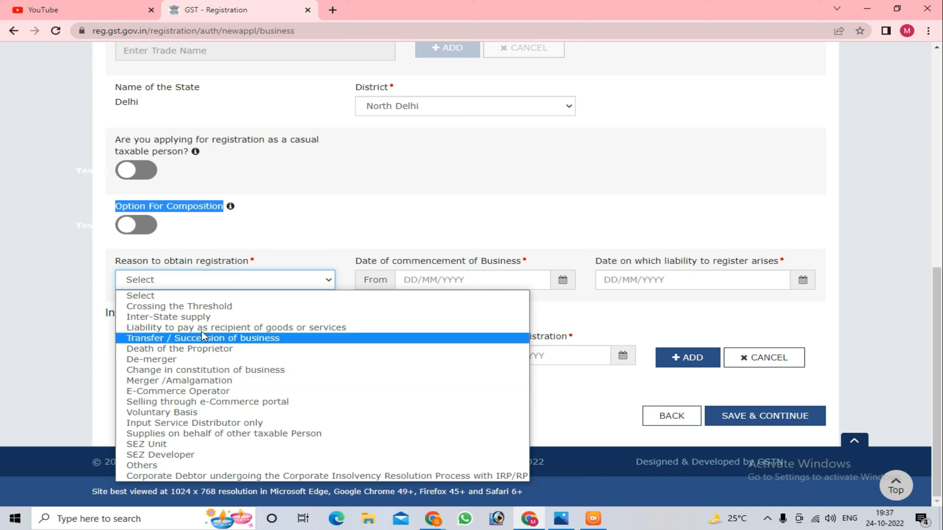
left_click(199, 467)
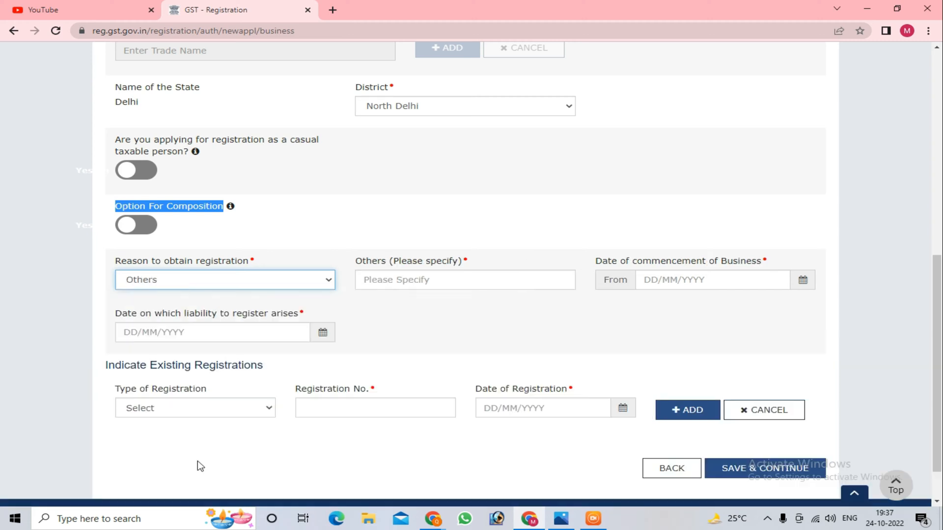
left_click(434, 279)
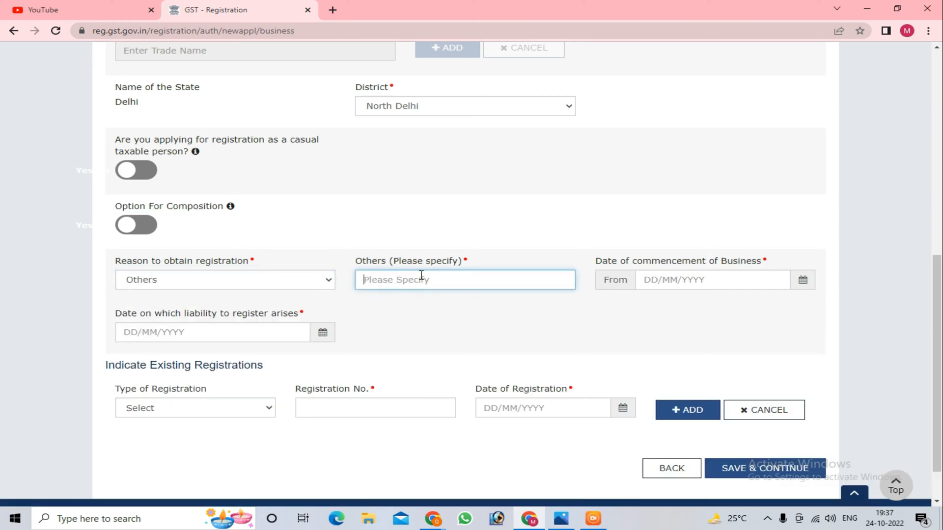
type("Sale and Purchase")
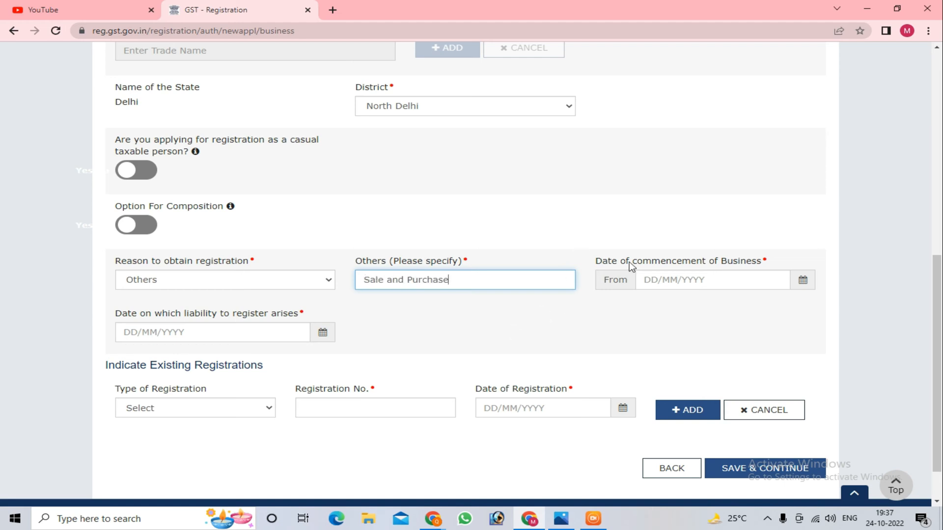
Step: Set the business commencement date and the liability-to-register date to 24/10/2022, and save the business details to continue
left_click(803, 281)
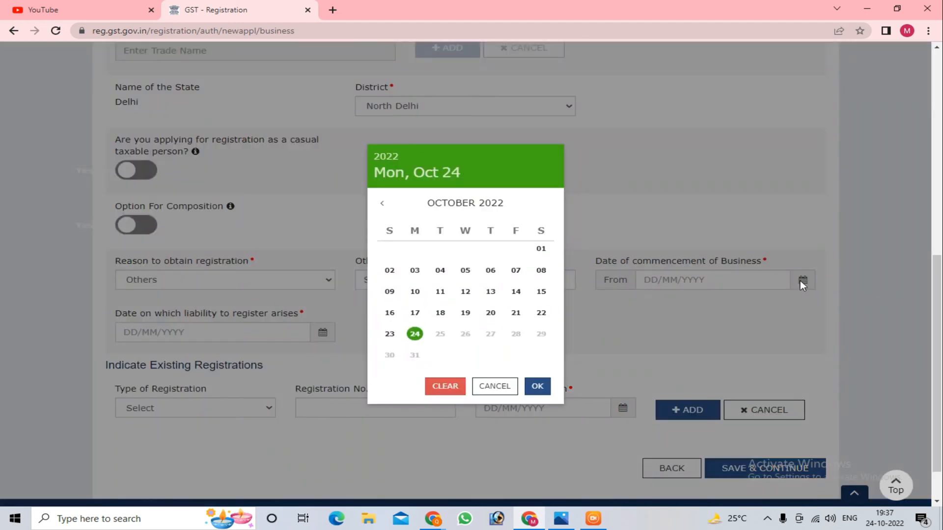
left_click(415, 334)
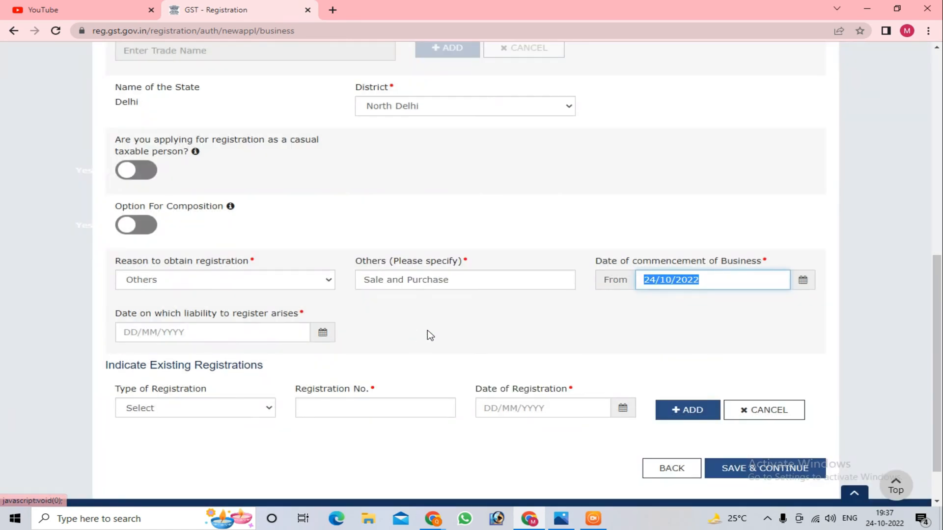
left_click(581, 316)
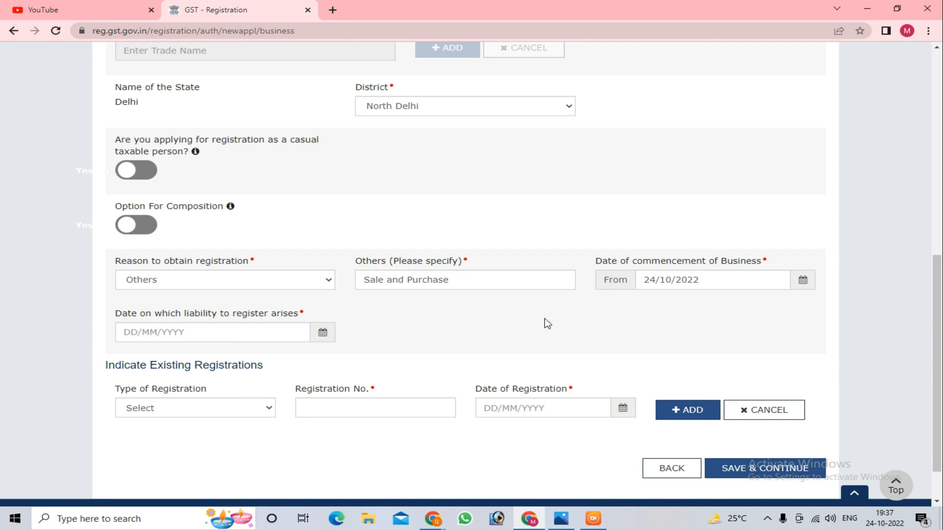
scroll(348, 329, "down", 4)
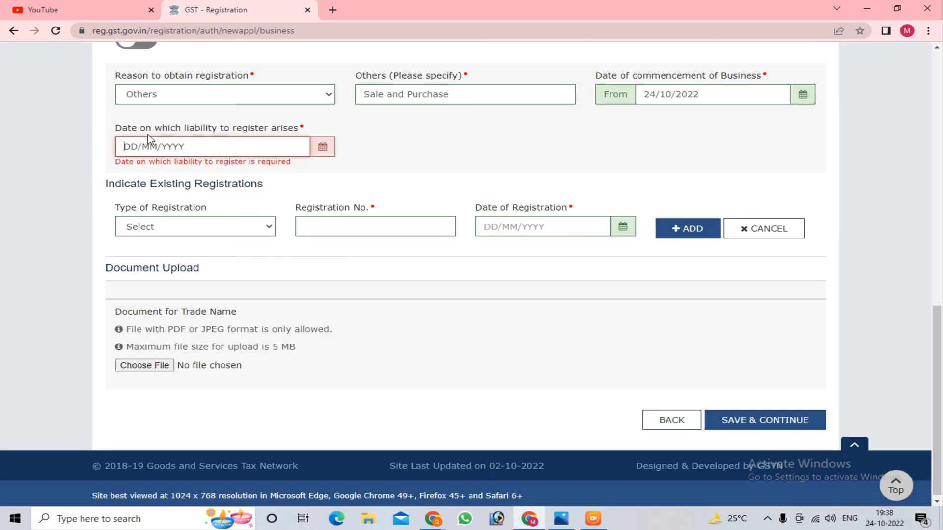
left_click(322, 147)
left_click(537, 386)
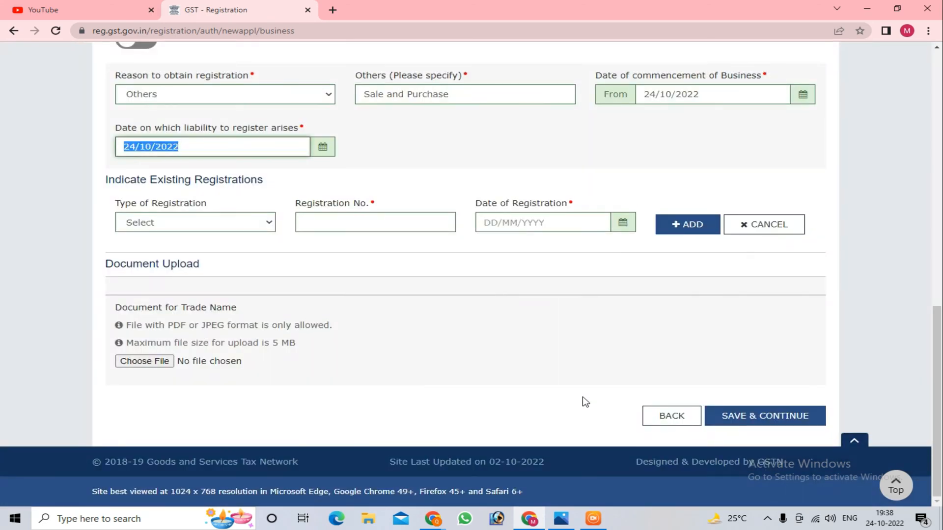
left_click(744, 421)
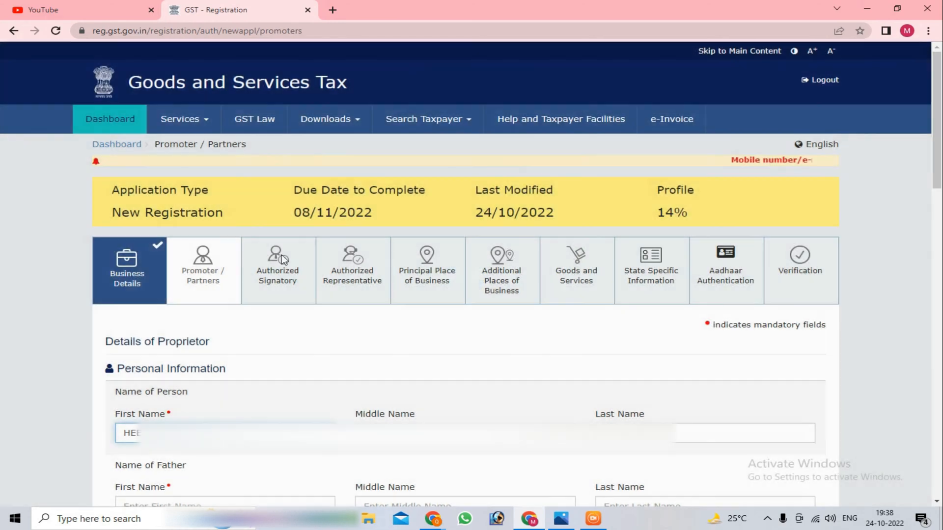
Step: Examine the application's profile completion and the proprietor's first, middle and last name fields
left_click_drag(656, 214, 690, 224)
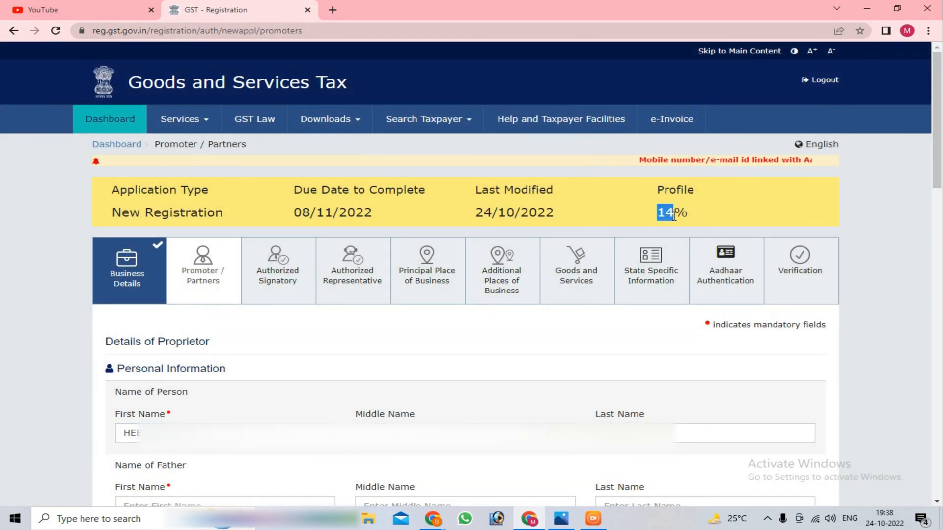
scroll(263, 341, "down", 3)
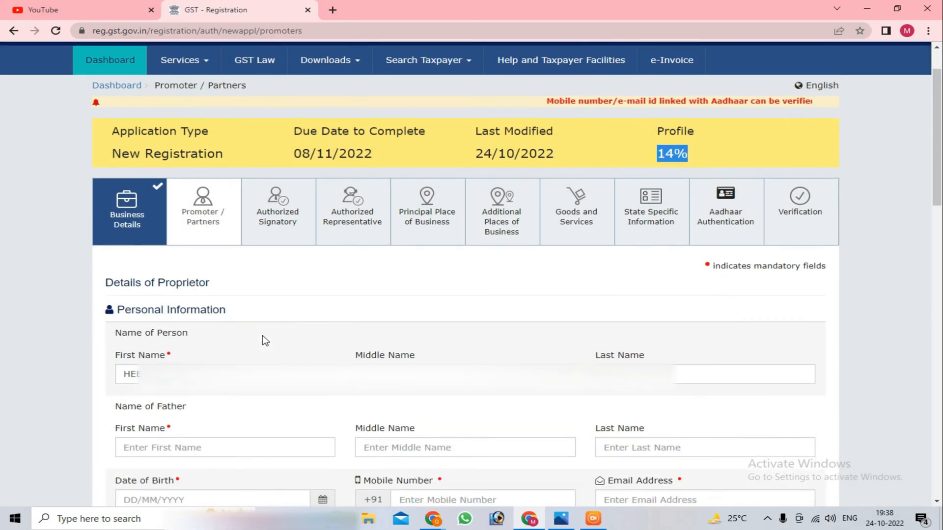
scroll(257, 276, "down", 1)
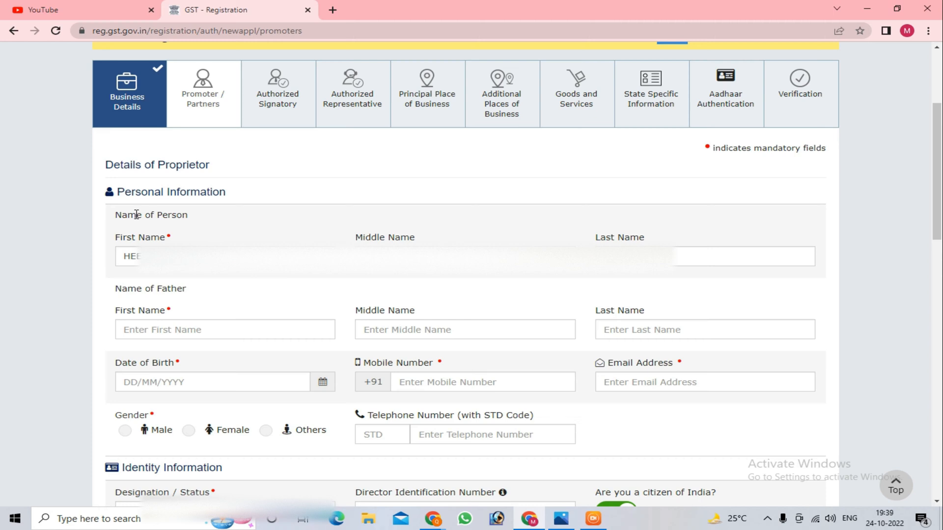
left_click_drag(121, 222, 235, 223)
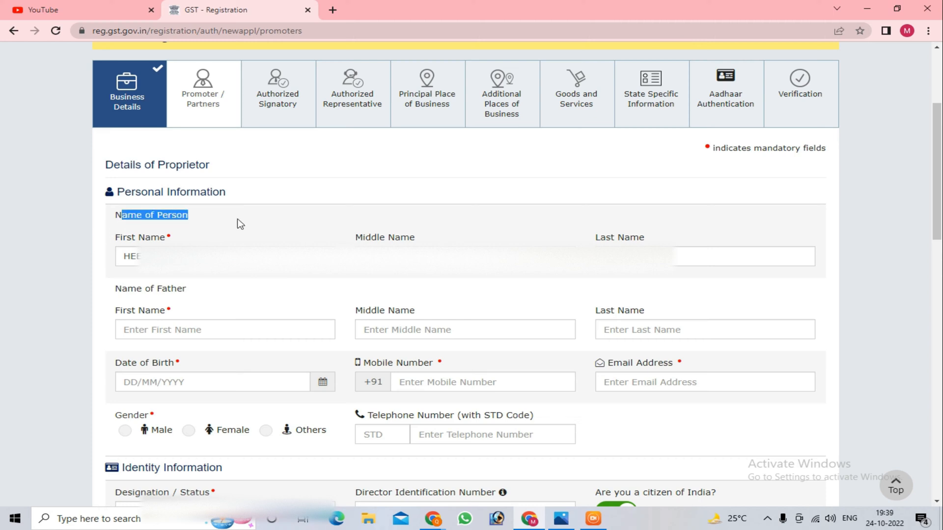
left_click(202, 241)
left_click_drag(116, 237, 230, 232)
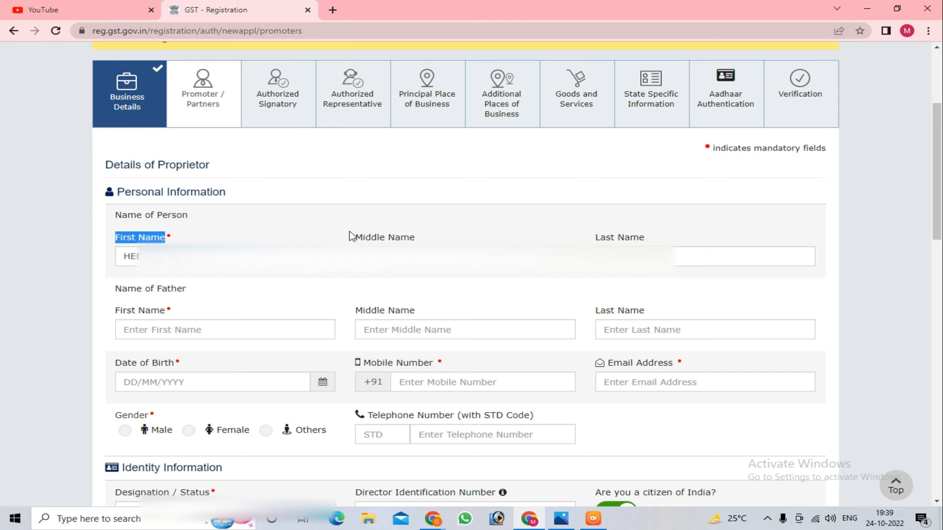
left_click_drag(350, 236, 416, 237)
left_click_drag(594, 237, 694, 240)
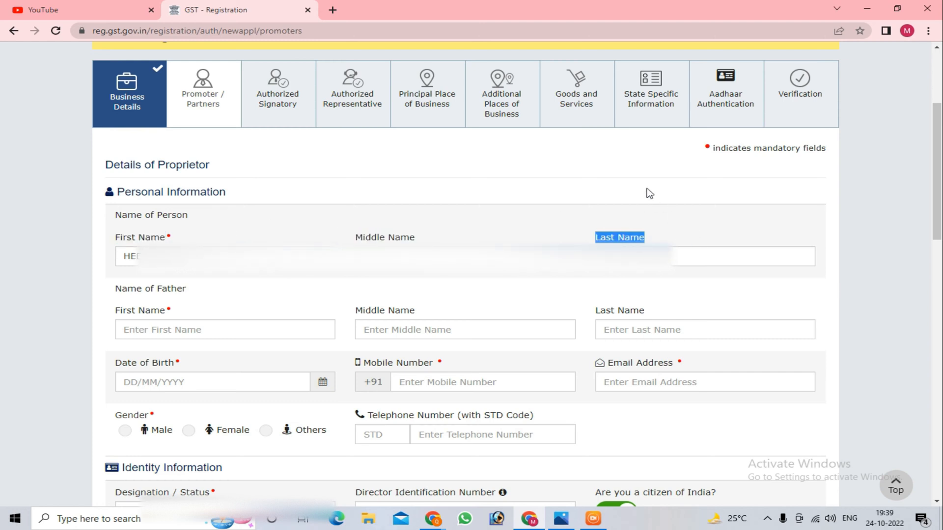
Step: Examine the father's name, date of birth, mobile, e-mail and gender fields and the identity information fields in the proprietor's details
scroll(650, 193, "down", 1)
left_click(130, 249)
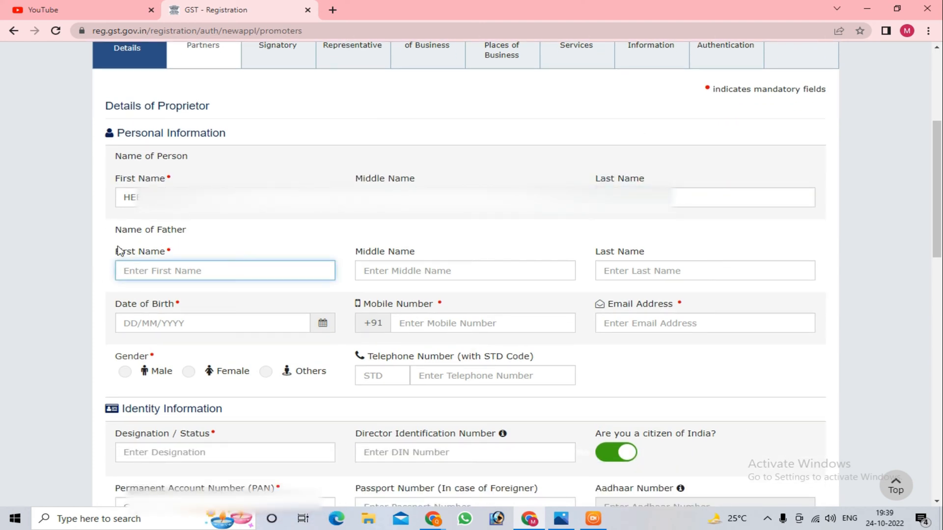
left_click_drag(117, 252, 427, 260)
left_click(430, 269)
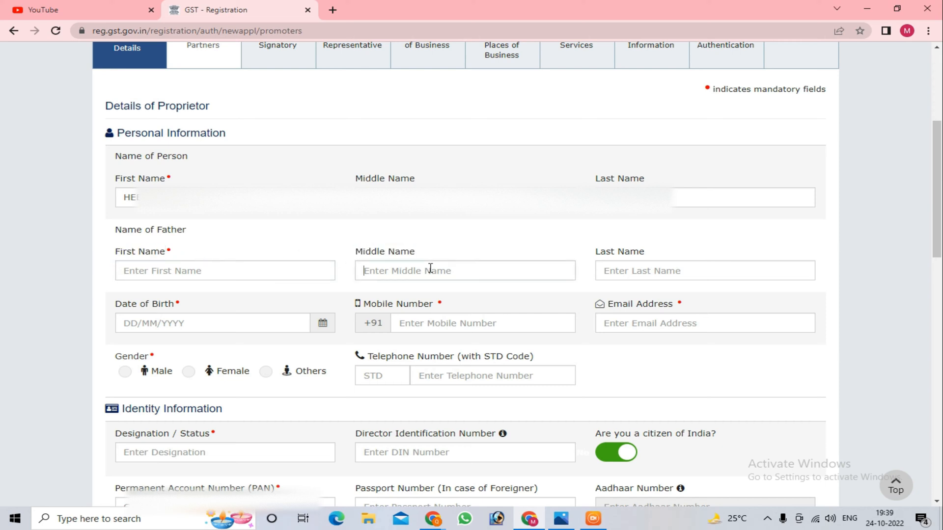
left_click_drag(615, 253, 651, 252)
left_click(651, 252)
scroll(214, 272, "down", 1)
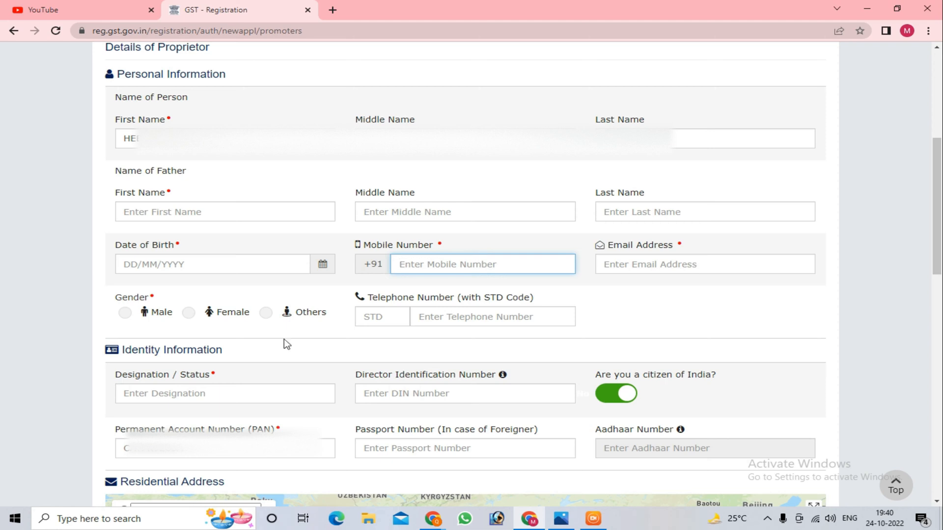
double_click(120, 297)
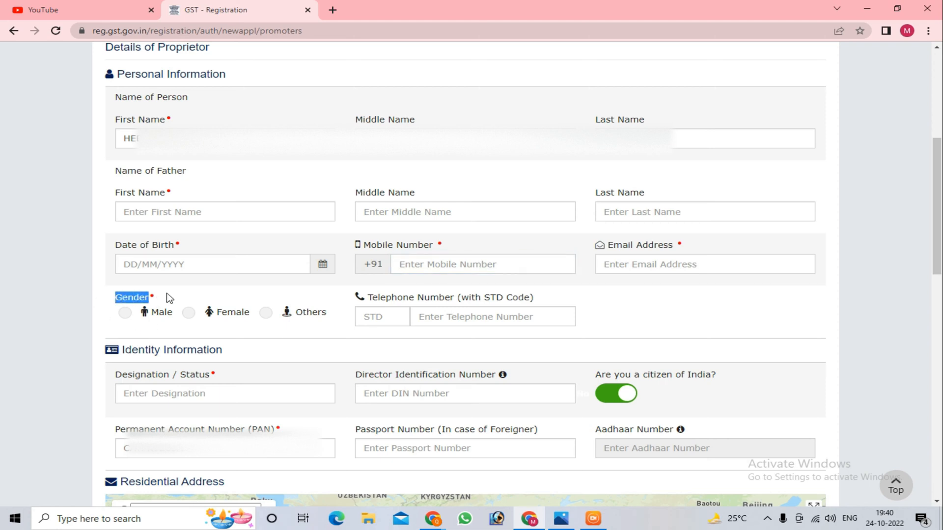
left_click(178, 297)
scroll(421, 347, "down", 2)
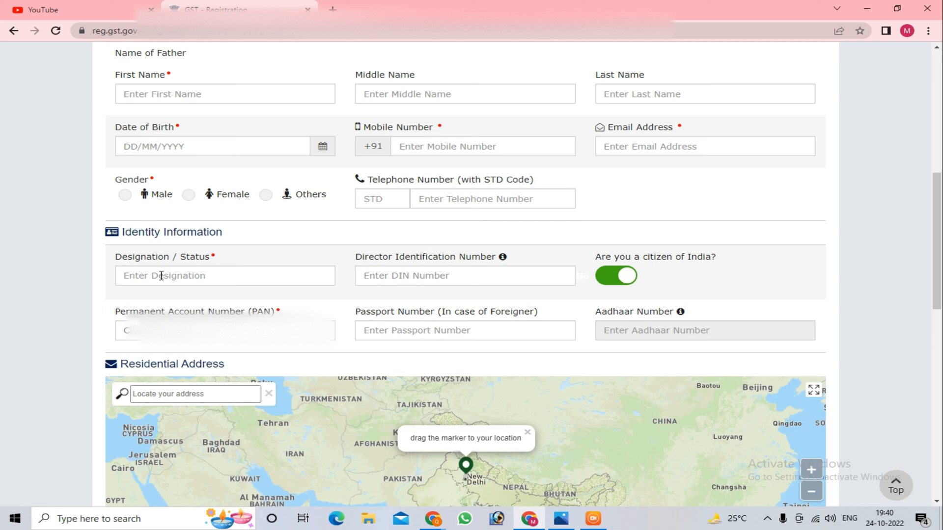
left_click_drag(118, 312, 290, 305)
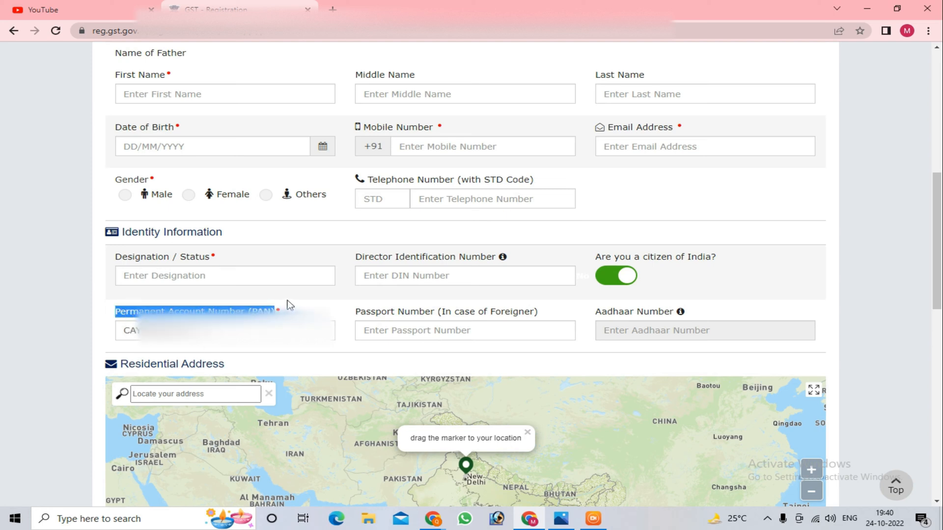
left_click(339, 304)
left_click_drag(357, 314, 538, 318)
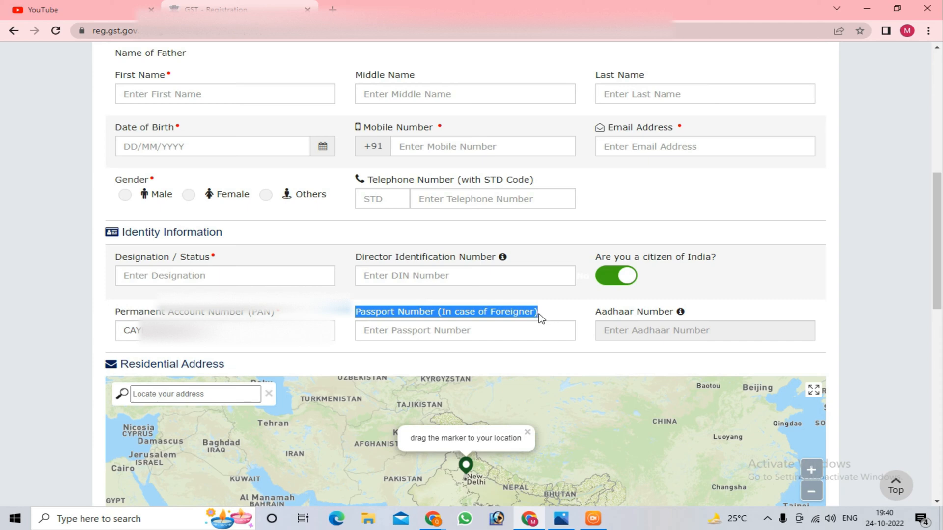
scroll(540, 319, "down", 3)
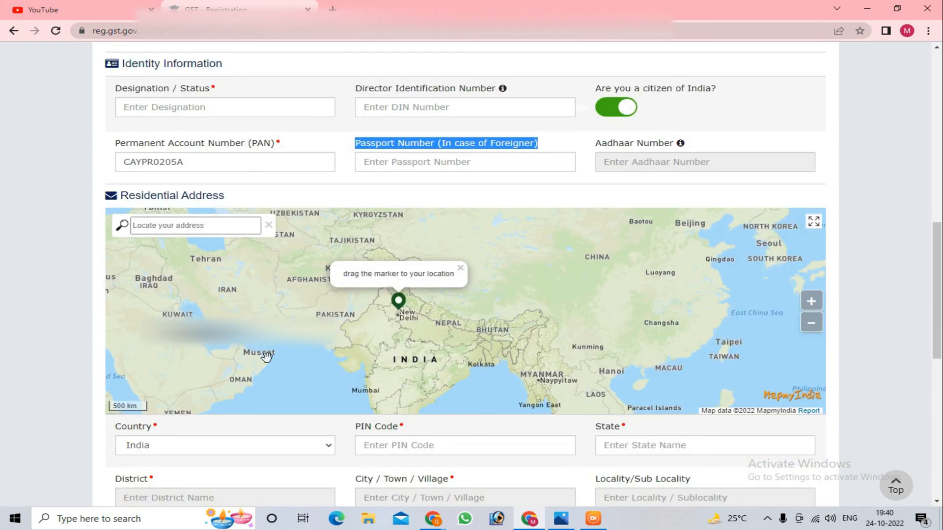
Step: Search the residential address map by postal code and place the marker at a suggested New Delhi location
mouse_move(939, 317)
left_mouse_down()
mouse_move(939, 358)
mouse_move(939, 336)
left_mouse_up()
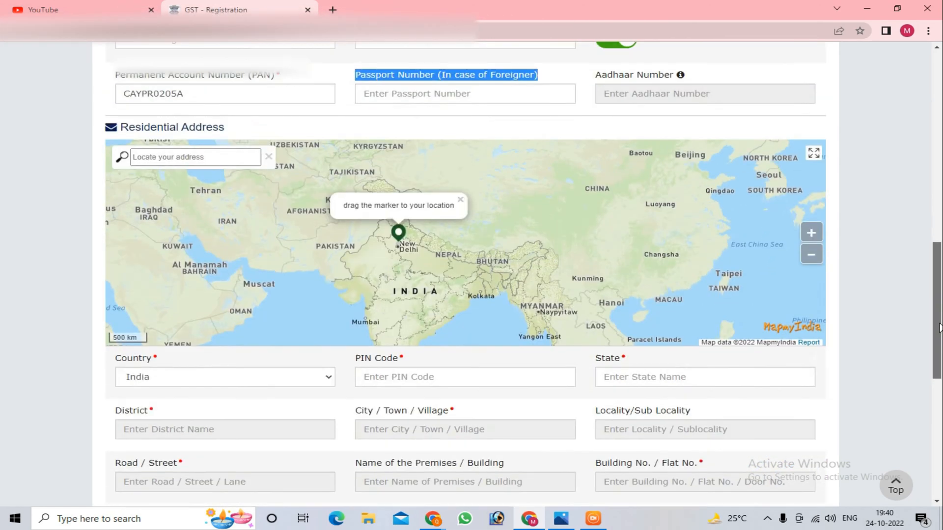
left_click(183, 160)
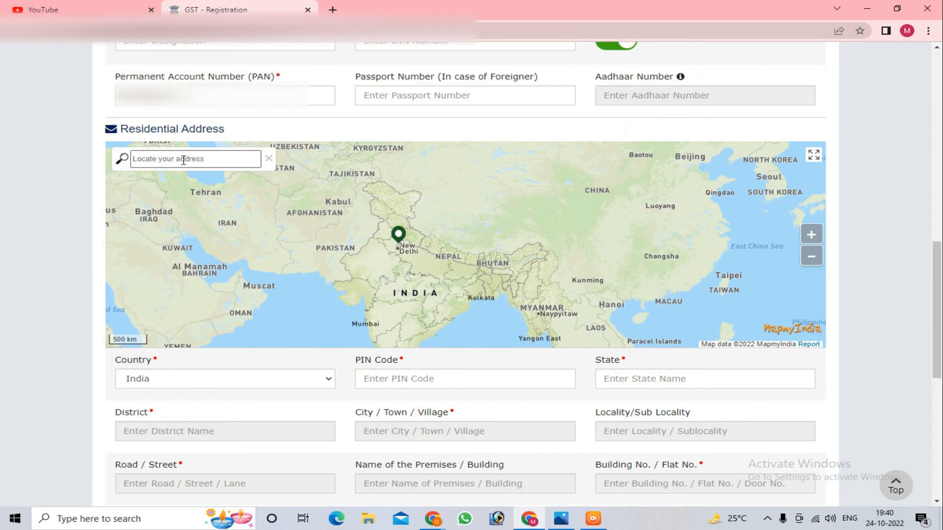
type("11006")
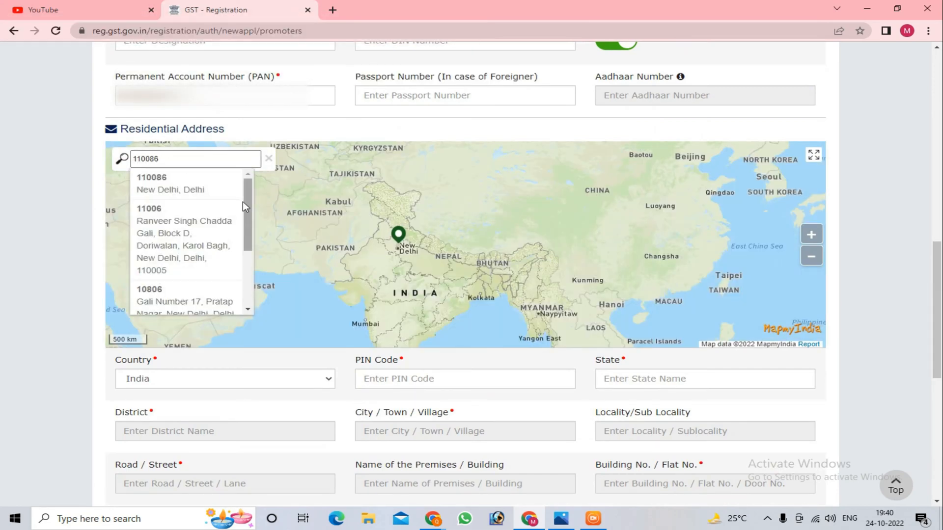
left_click(243, 202)
left_click(459, 204)
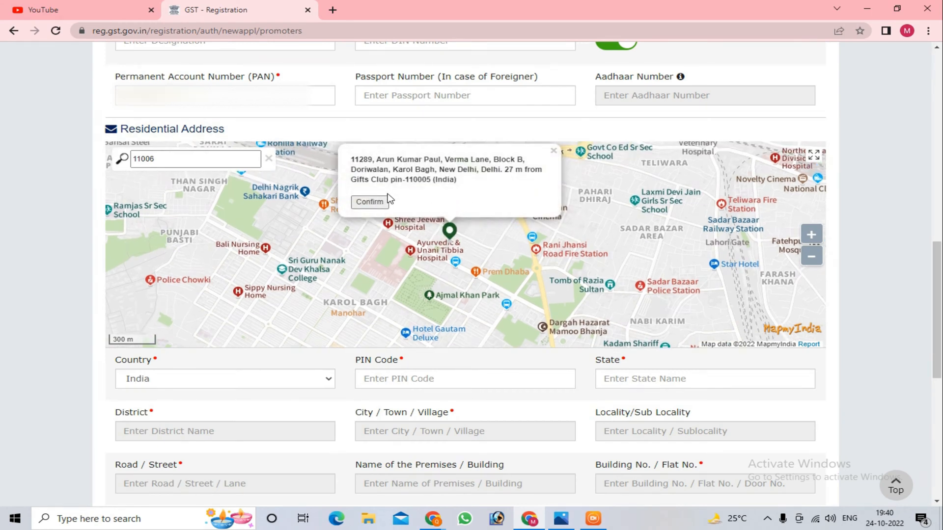
Step: Upload the proprietor's photograph as a JPEG file in the document upload section
scroll(212, 214, "down", 3)
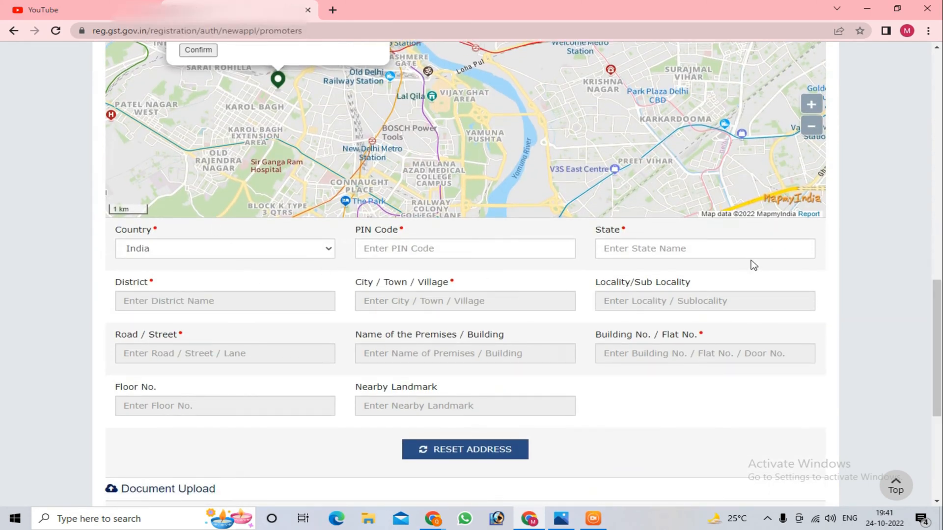
scroll(750, 263, "down", 5)
scroll(732, 265, "up", 4)
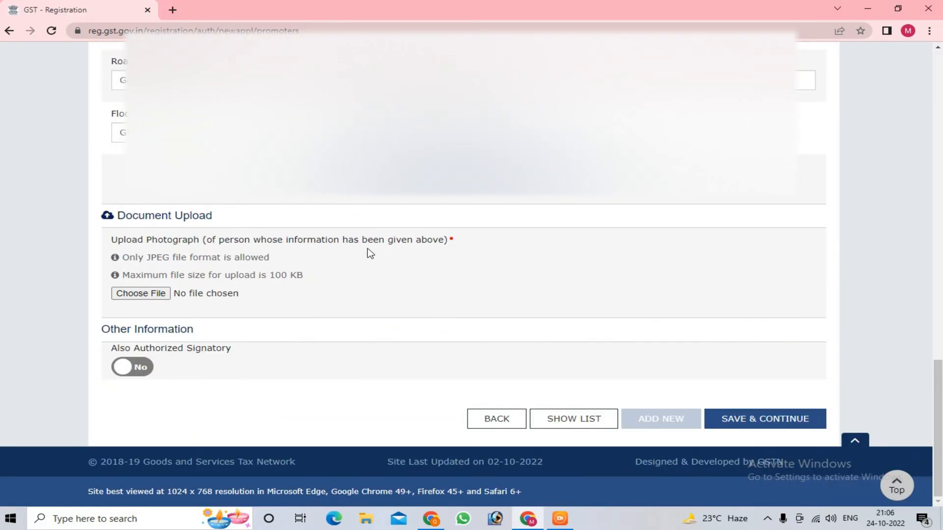
left_click(140, 294)
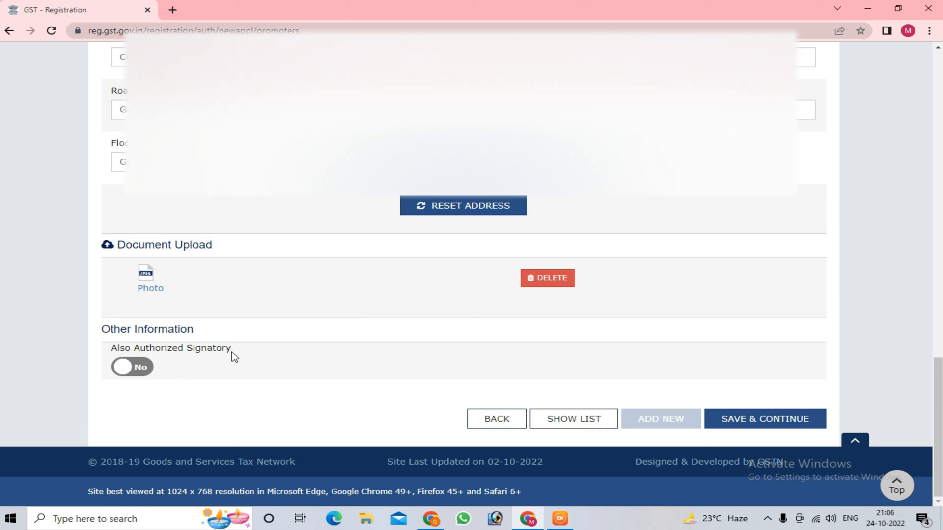
Step: Set Also Authorized Signatory to Yes for the proprietor, and save the promoter details to continue
scroll(232, 357, "up", 3)
scroll(274, 282, "down", 3)
left_click(132, 371)
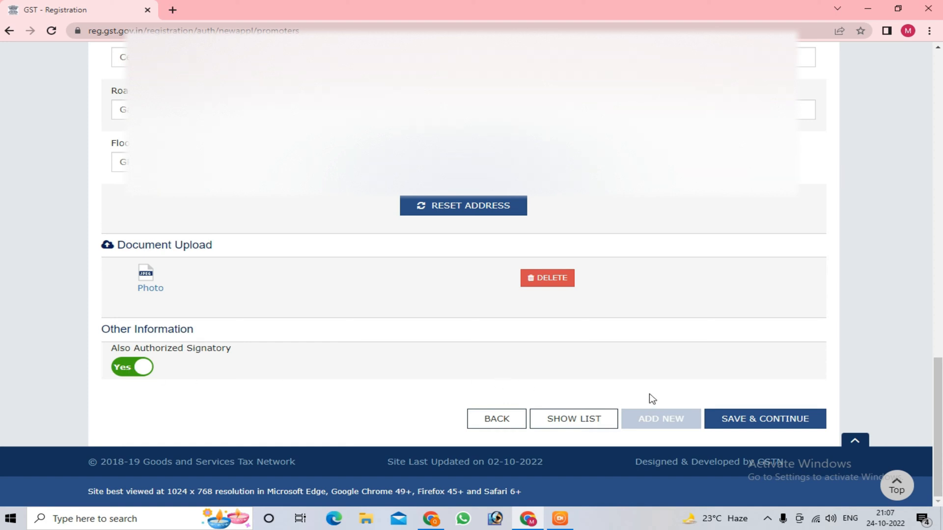
left_click(734, 423)
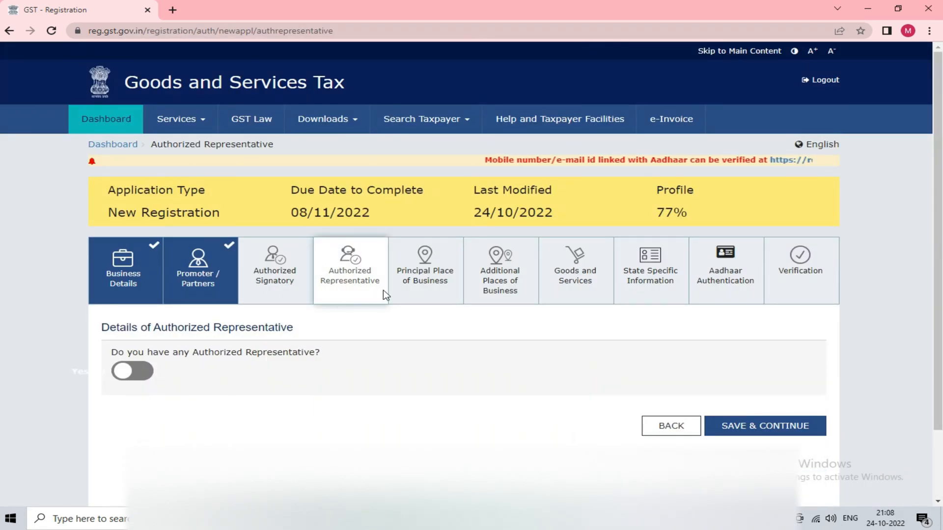
left_click(116, 371)
scroll(390, 391, "down", 3)
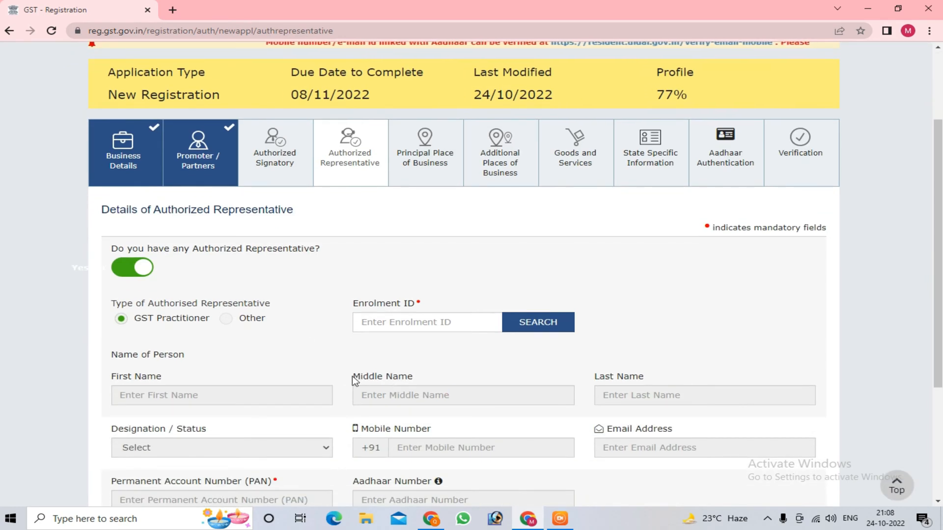
scroll(421, 404, "down", 1)
scroll(330, 404, "up", 4)
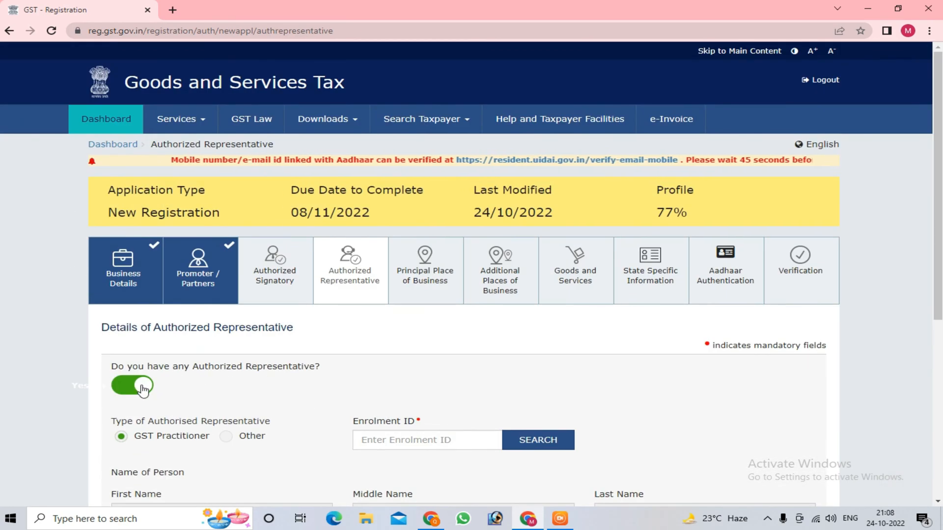
left_click(143, 391)
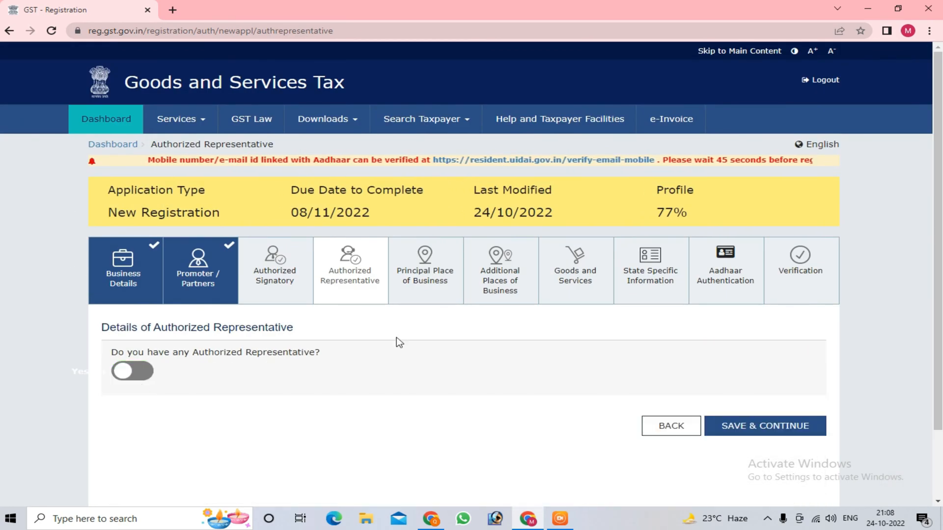
Step: Save the authorized representative section without a representative and continue to the principal place of business
left_click(781, 426)
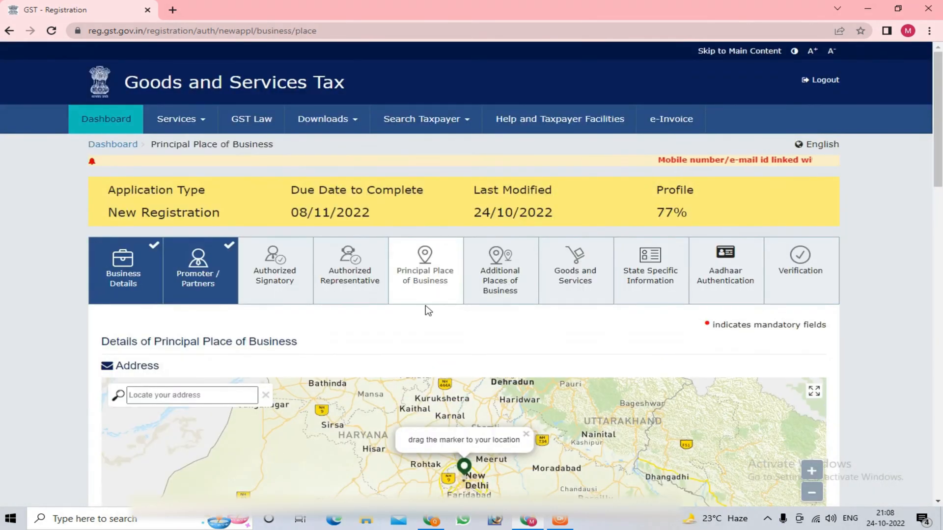
Step: Examine the address, state and center jurisdiction, and contact information fields for the principal place of business
scroll(463, 378, "down", 5)
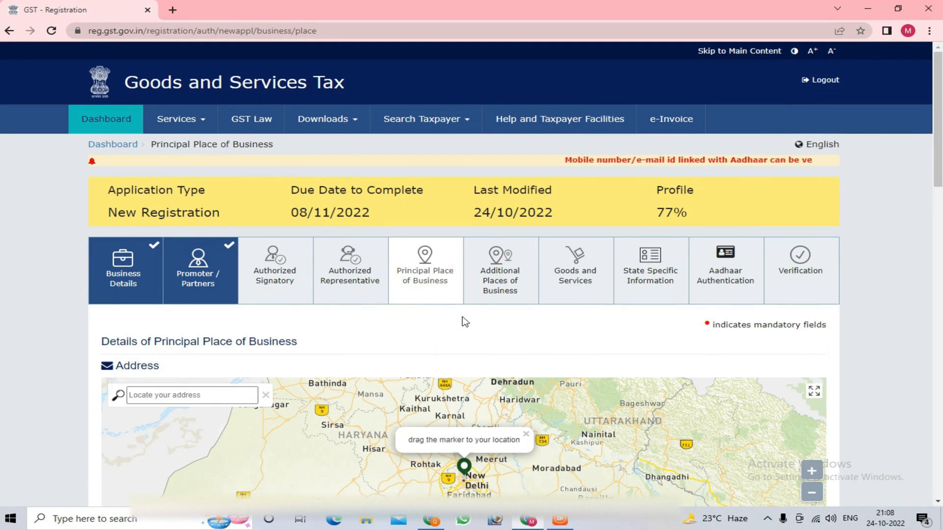
scroll(934, 360, "down", 3)
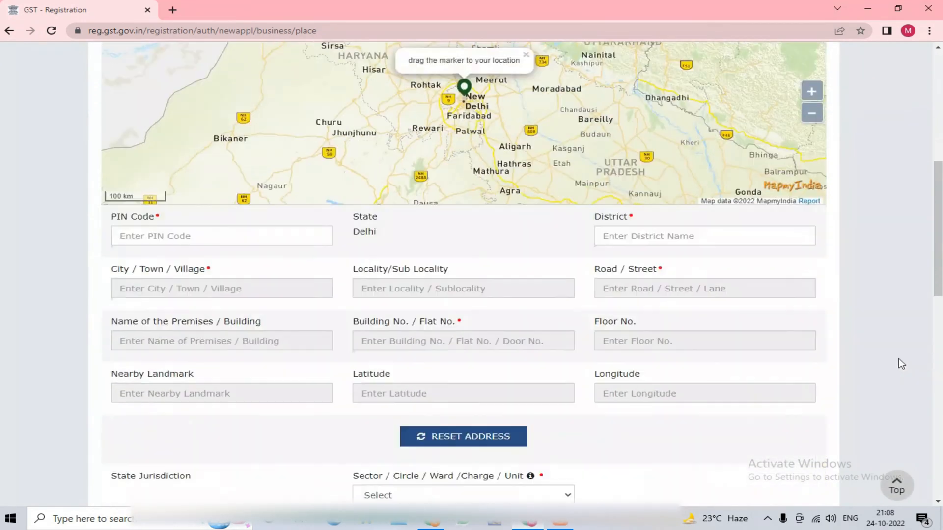
left_click(266, 203)
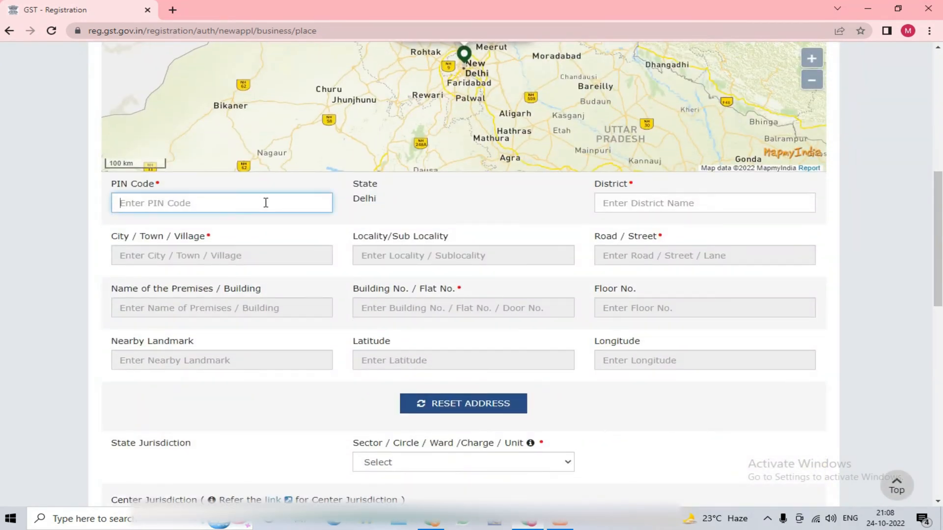
scroll(471, 248, "up", 3)
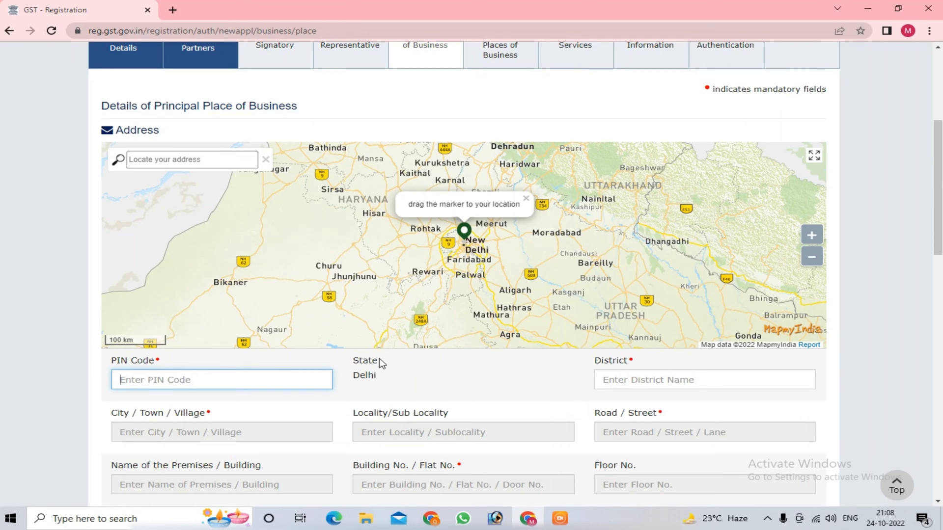
scroll(376, 407, "down", 4)
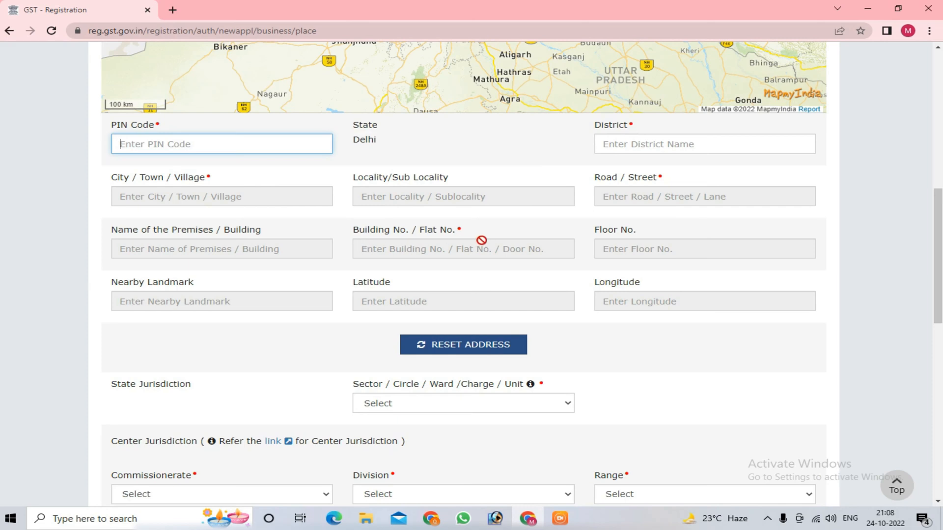
scroll(482, 240, "down", 1)
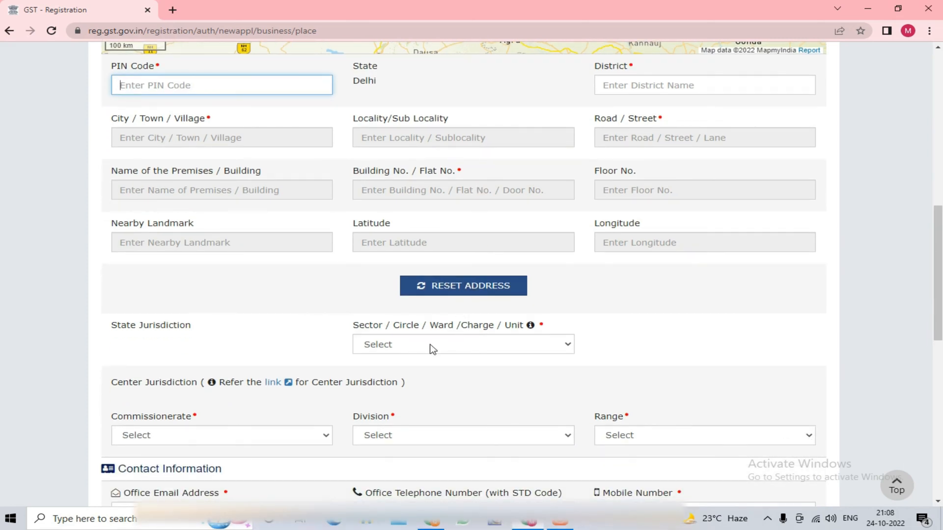
scroll(432, 348, "down", 2)
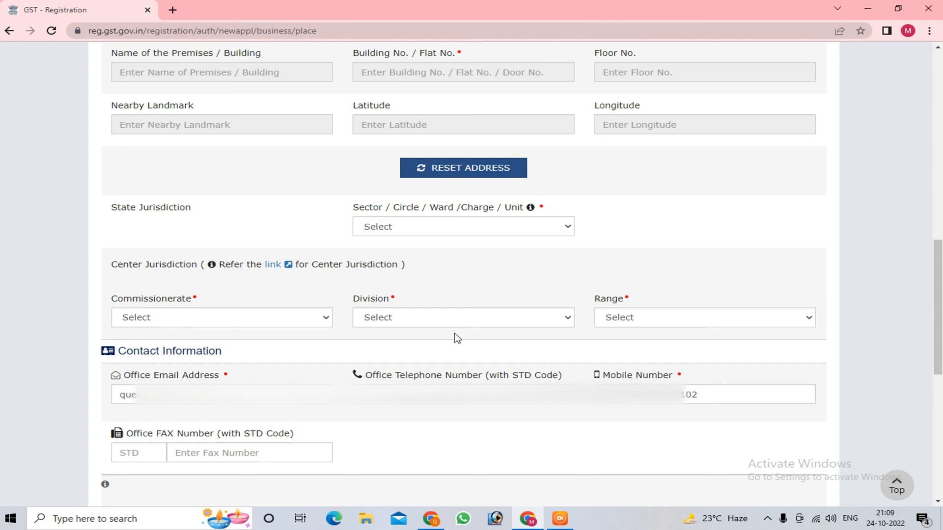
scroll(143, 288, "down", 1)
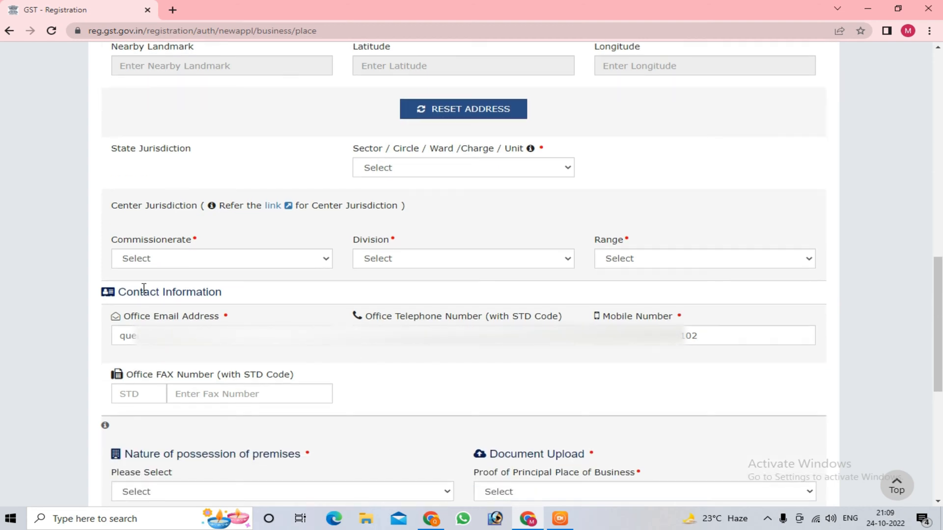
left_click_drag(121, 288, 282, 293)
scroll(303, 367, "down", 5)
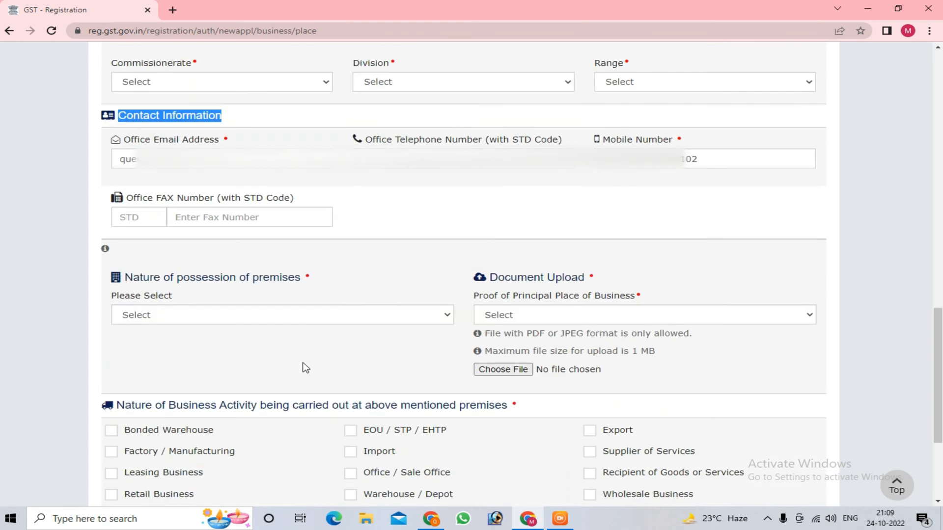
Step: Set the nature of possession of premises to Rented and the proof of principal place of business to Rent / Lease agreement
left_click_drag(128, 164, 318, 165)
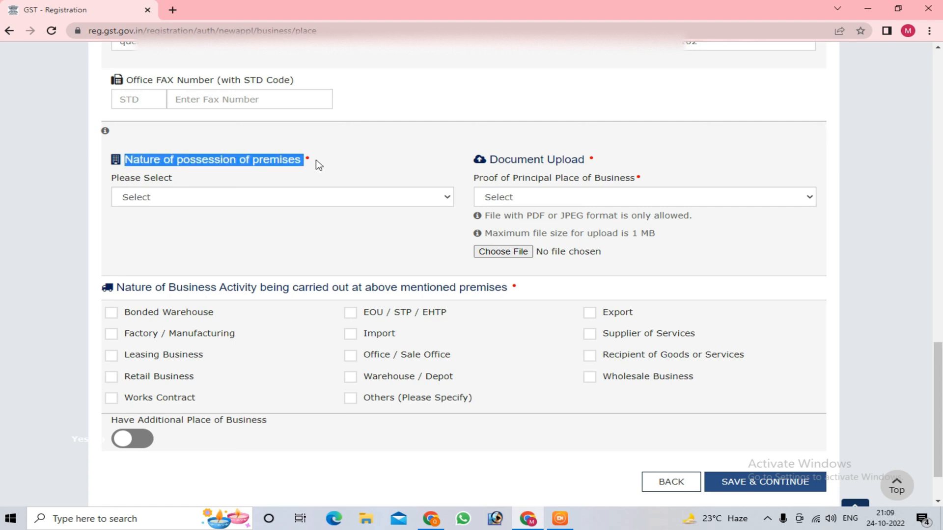
left_click(339, 170)
left_click(300, 203)
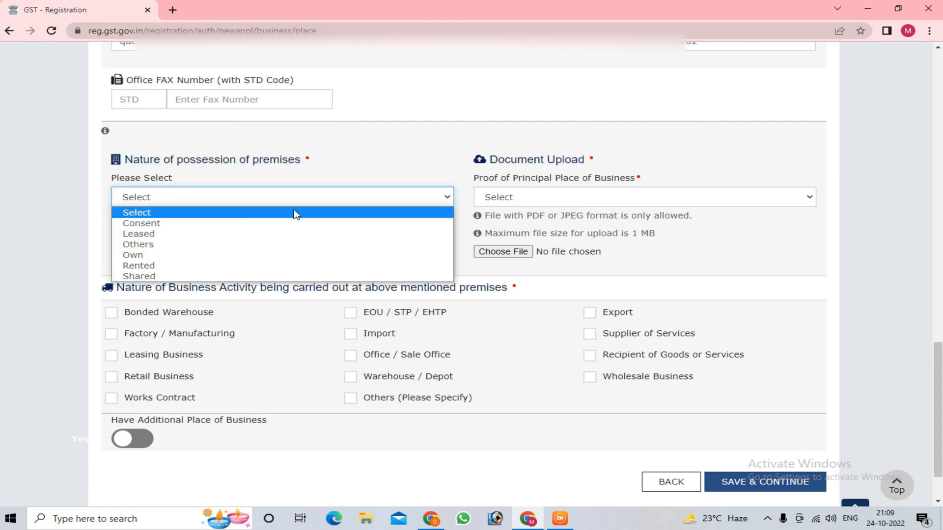
left_click(278, 265)
left_click(545, 199)
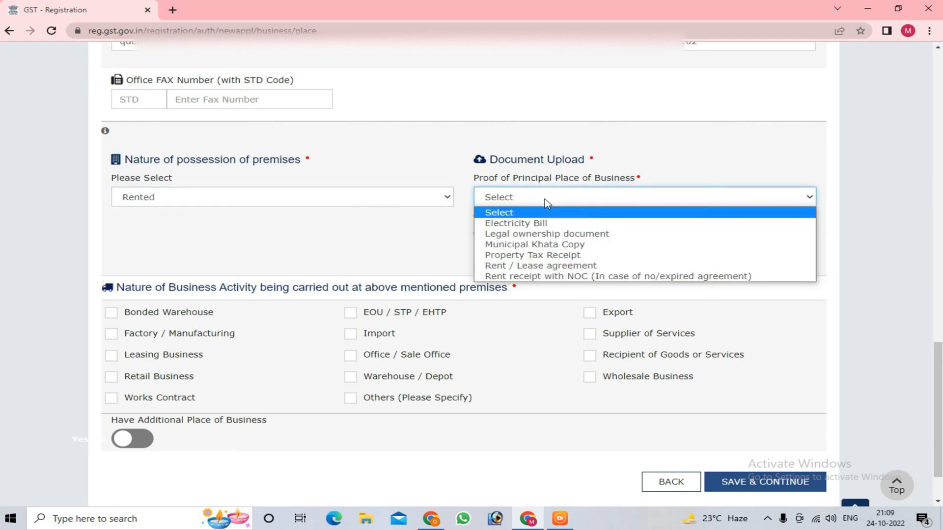
left_click(544, 266)
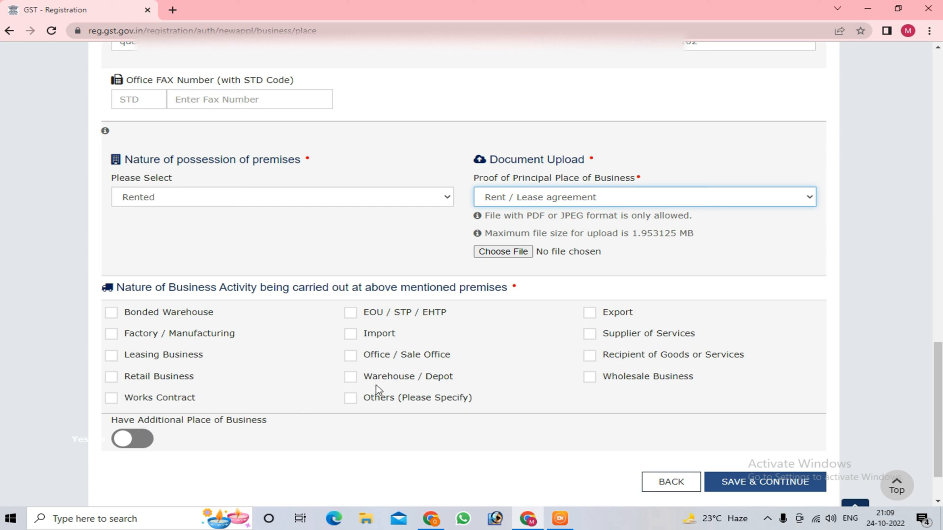
left_click(350, 398)
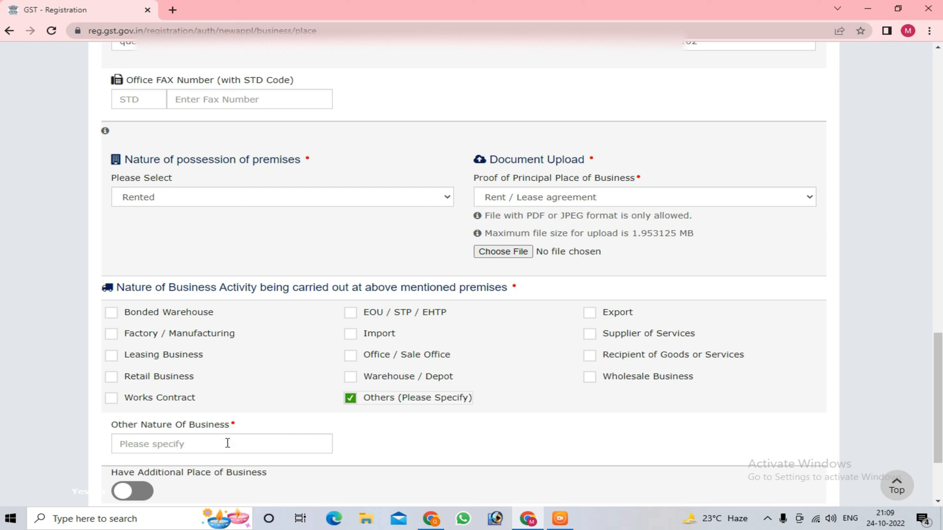
left_click(350, 397)
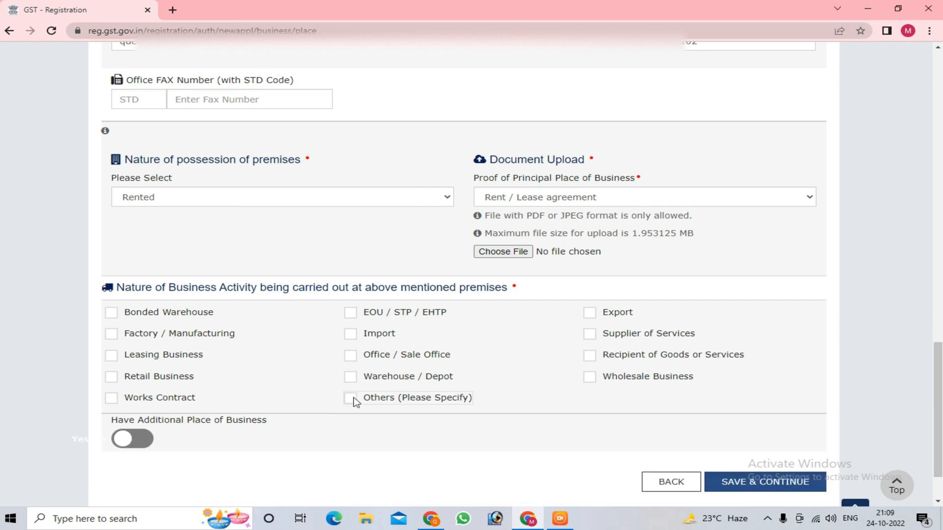
scroll(275, 404, "down", 1)
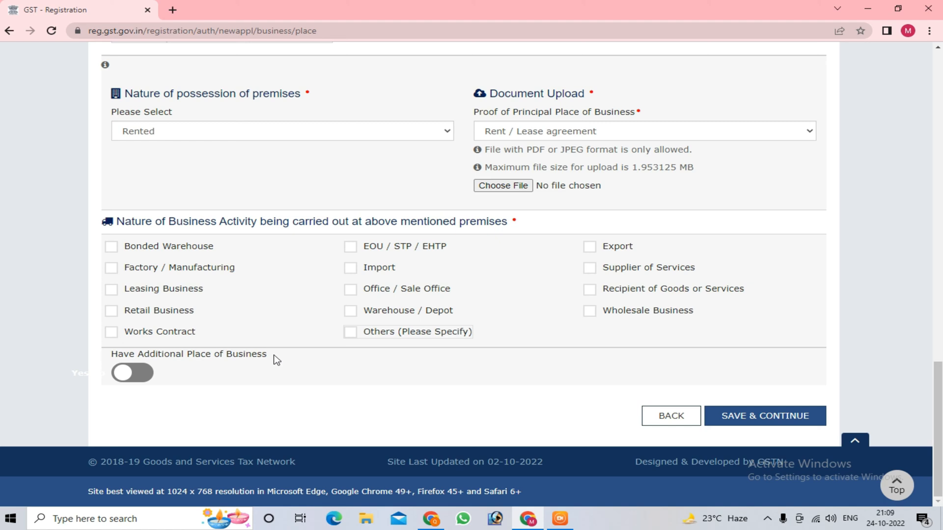
left_click(108, 372)
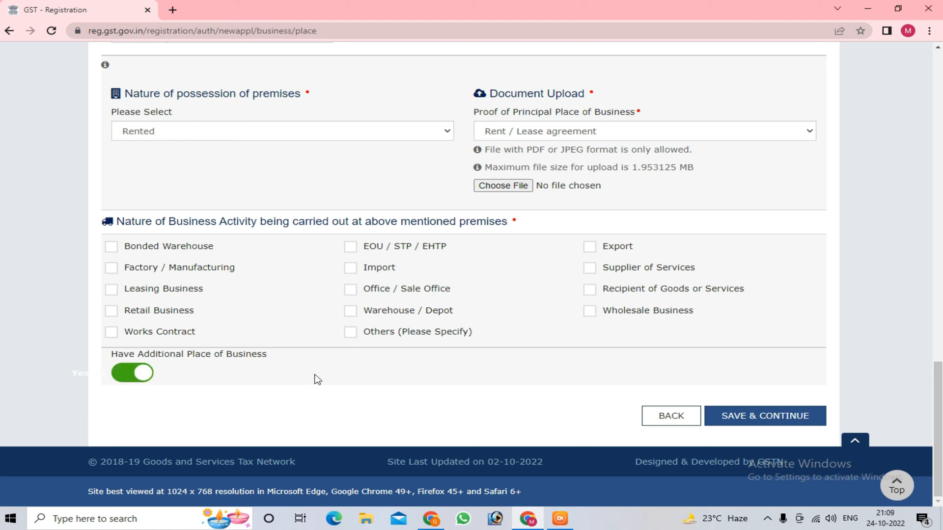
left_click(141, 374)
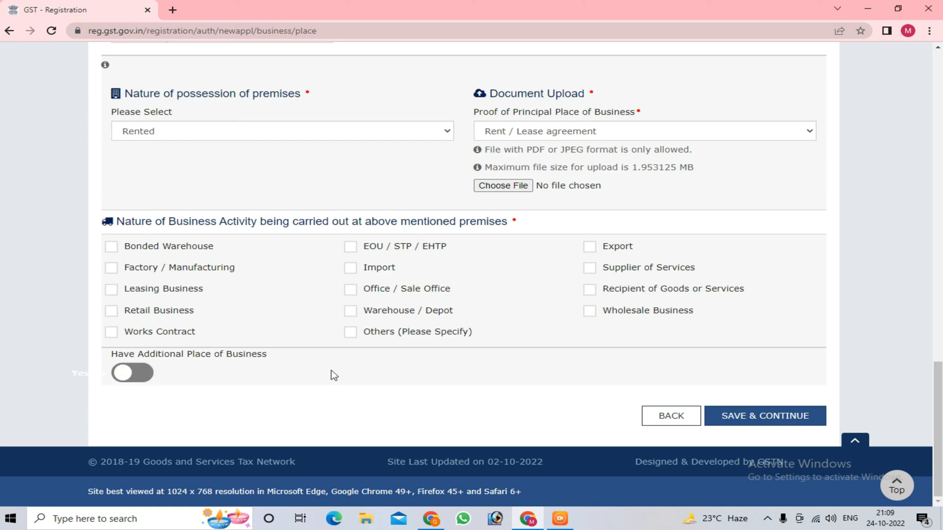
Step: Save the principal place of business details and continue past the additional places of business to goods and services
scroll(330, 375, "up", 4)
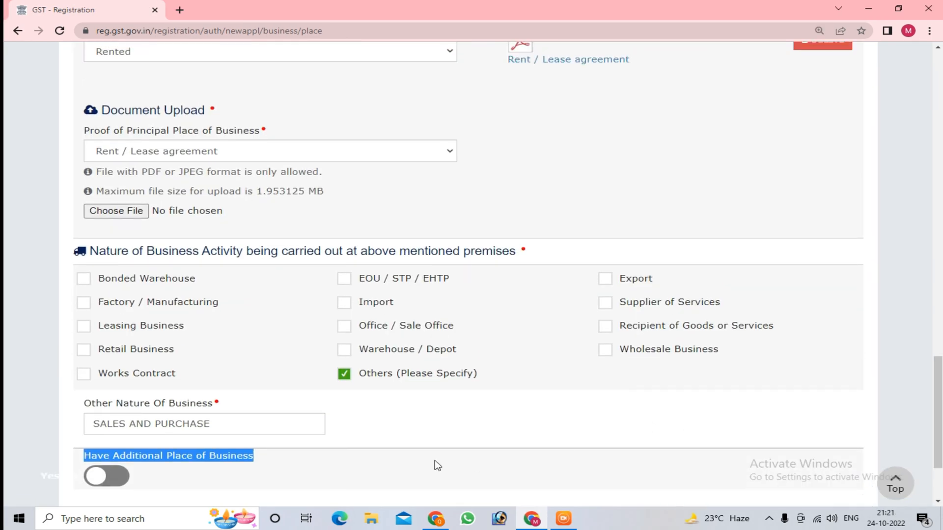
left_click(393, 464)
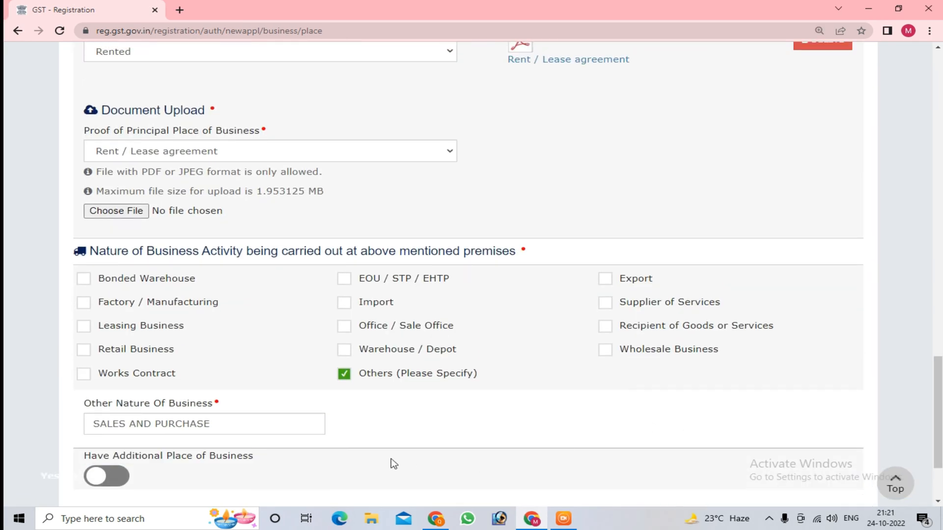
scroll(426, 446, "down", 2)
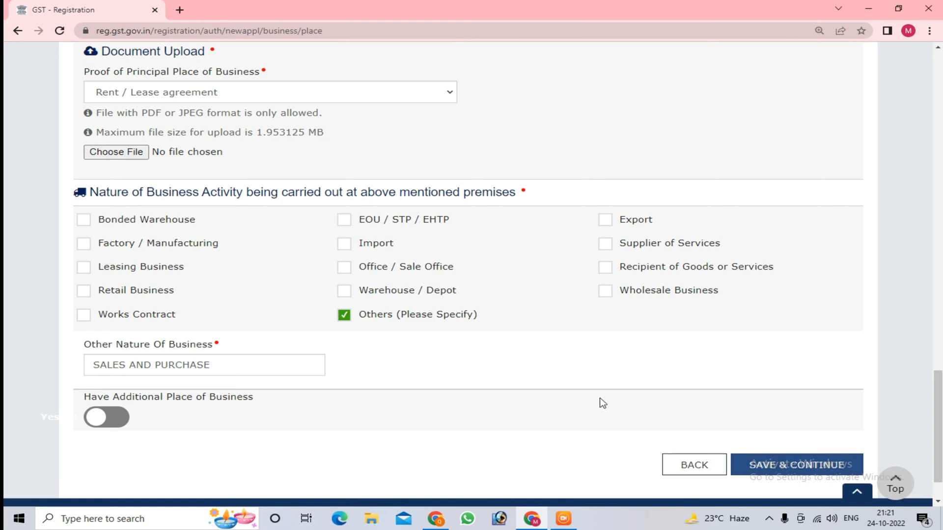
scroll(606, 389, "down", 2)
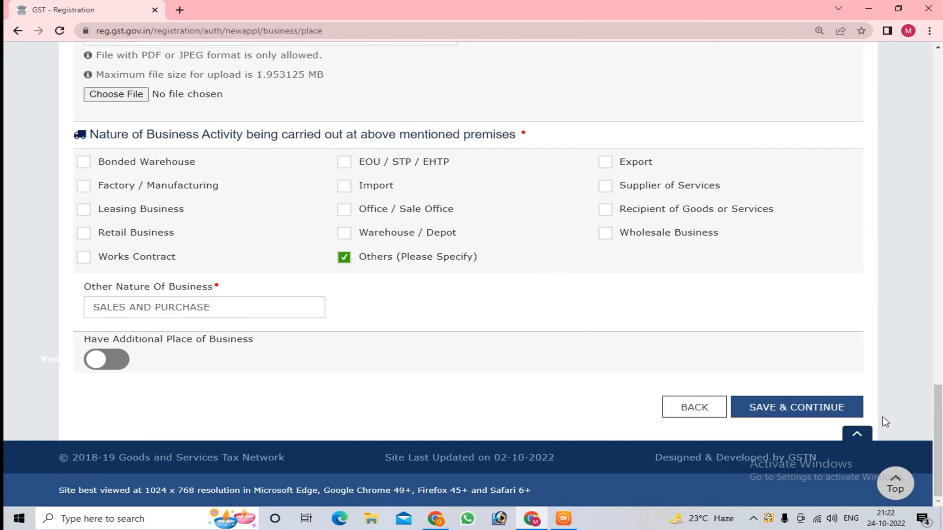
left_click(808, 409)
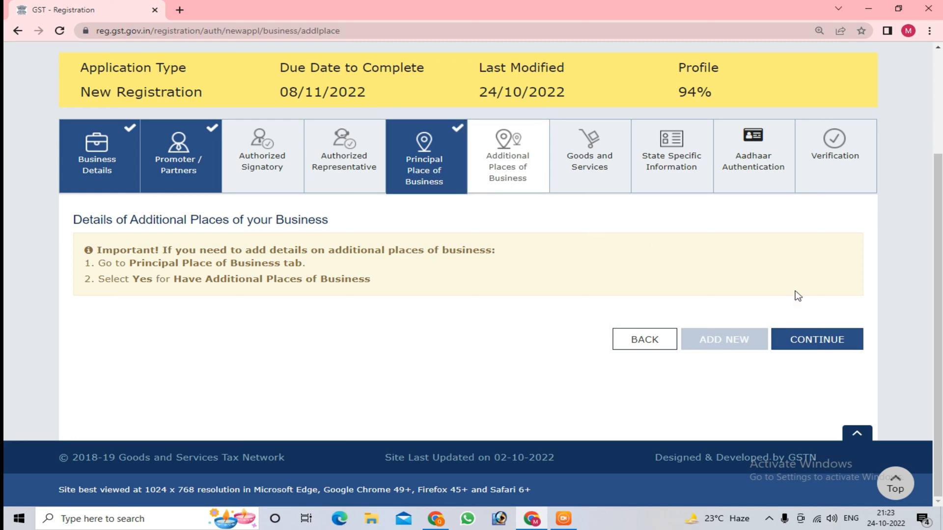
left_click(831, 340)
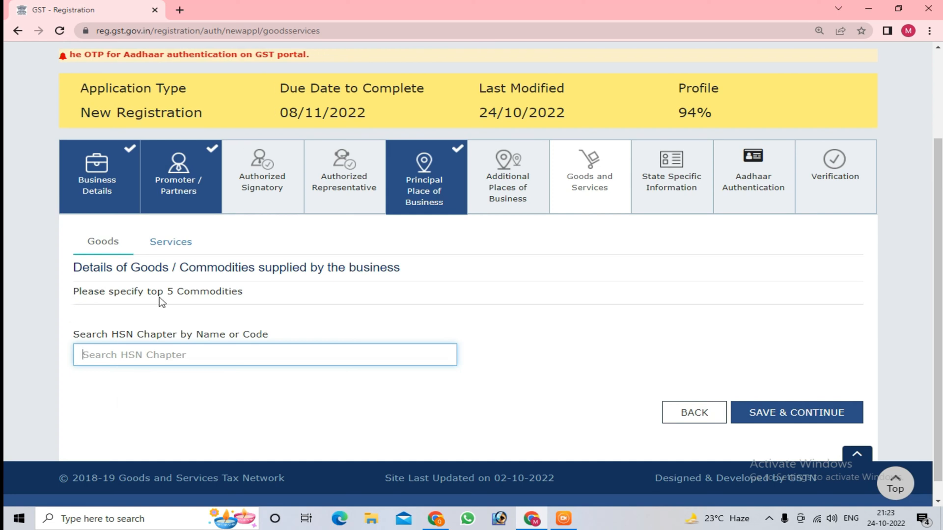
Step: Review and save the list of goods, and save the state specific information with its fields left blank
scroll(201, 342, "down", 1)
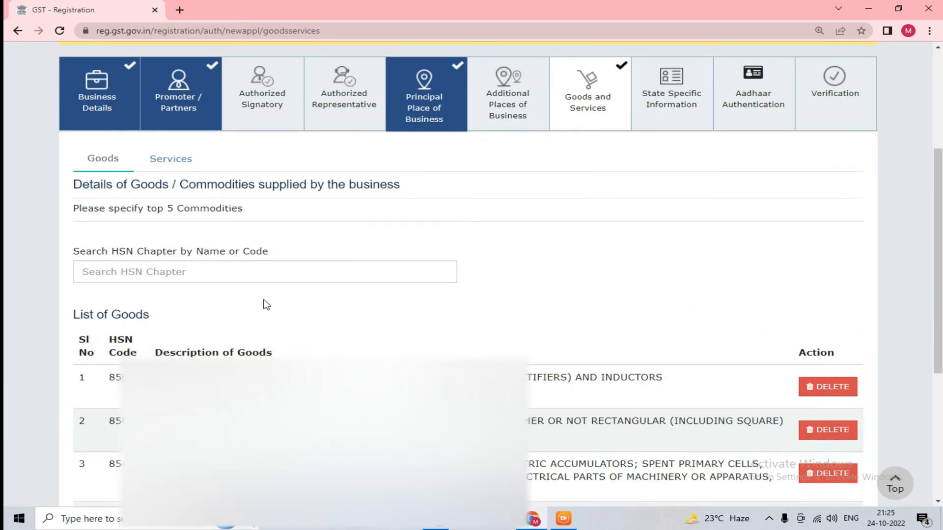
scroll(265, 303, "down", 3)
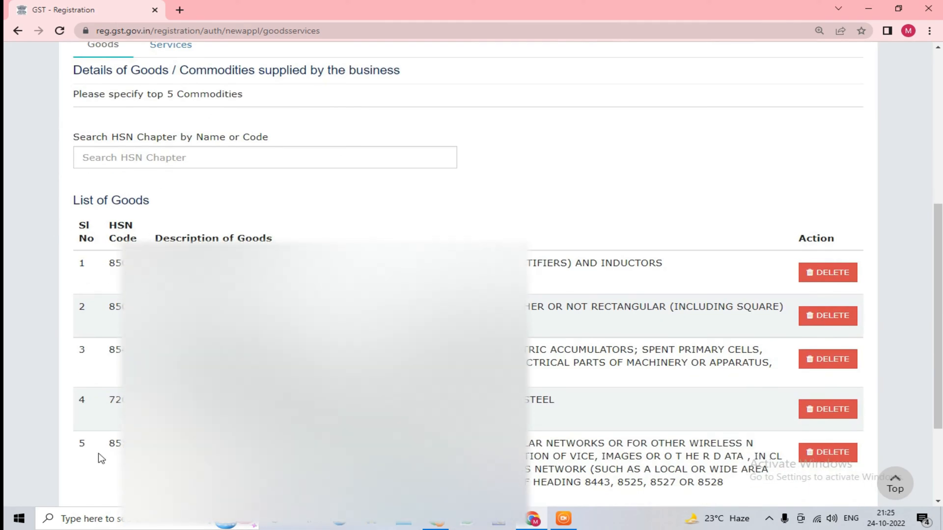
scroll(213, 285, "up", 3)
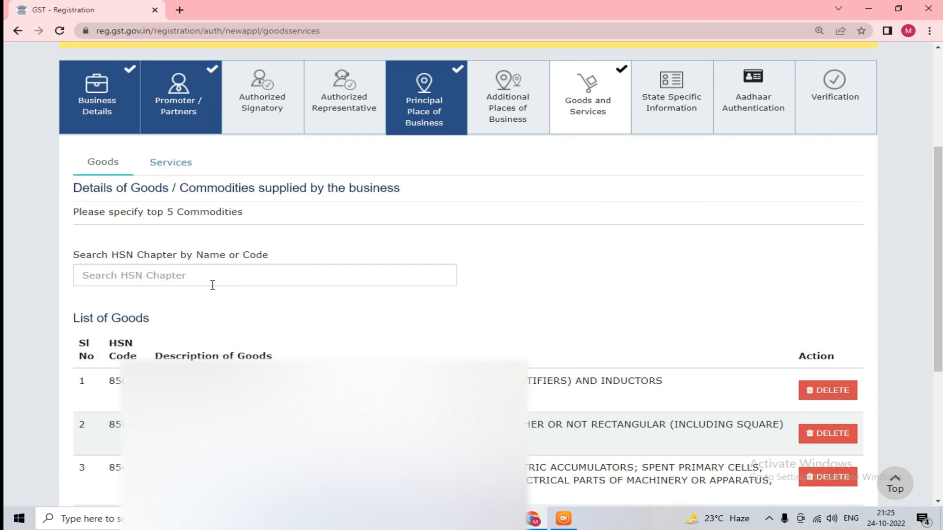
scroll(263, 328, "down", 5)
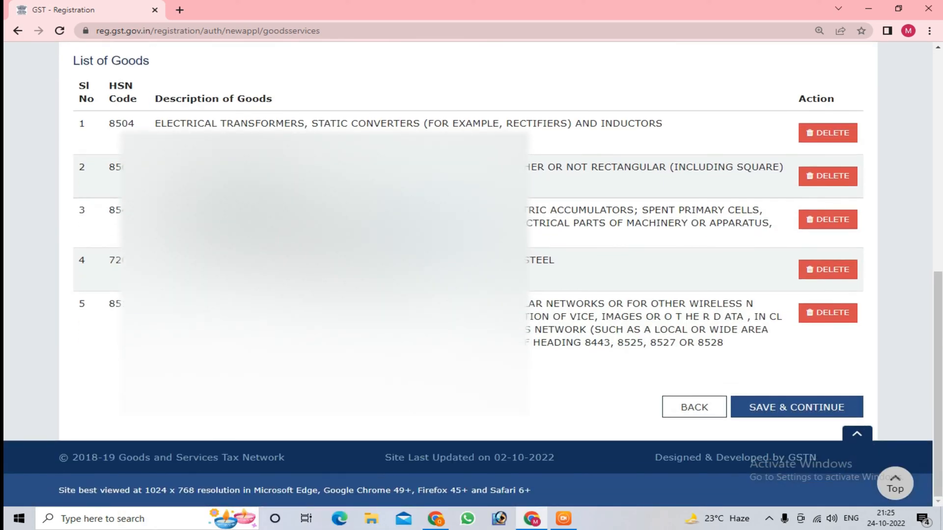
left_click(809, 418)
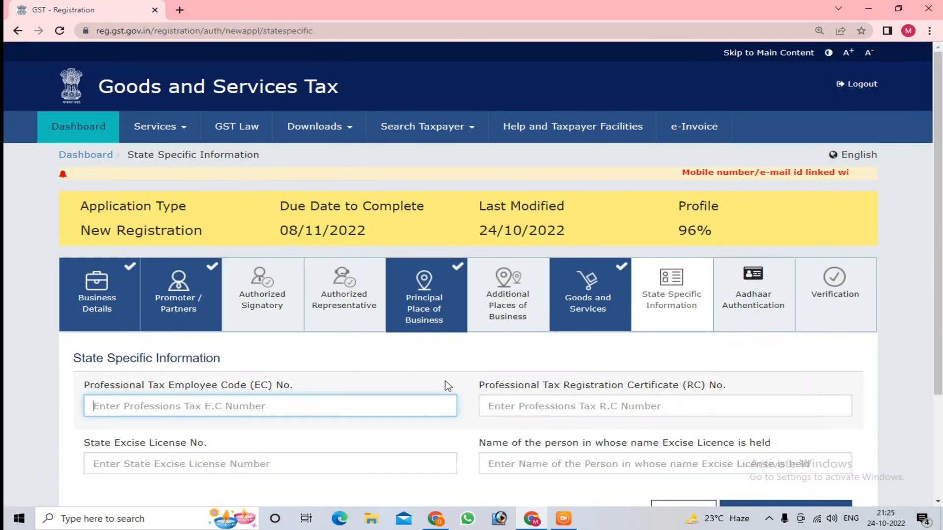
scroll(441, 387, "down", 1)
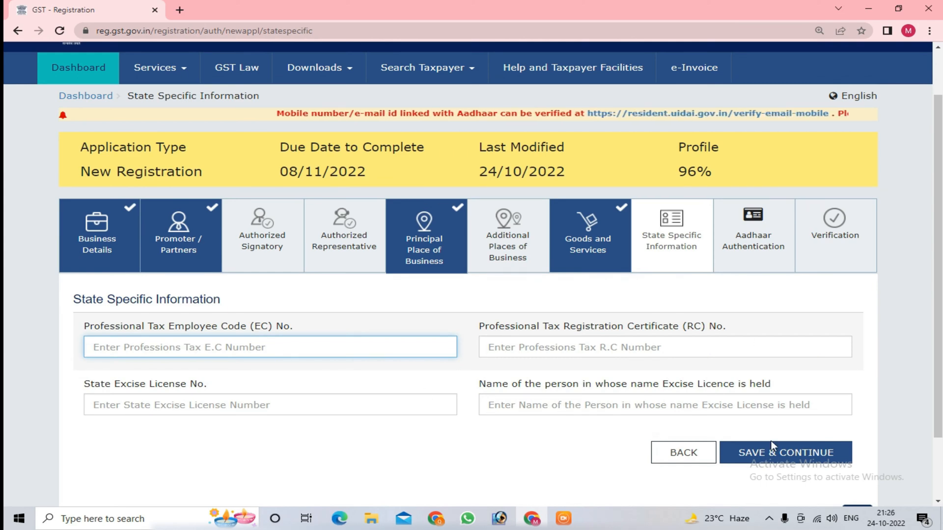
left_click(767, 458)
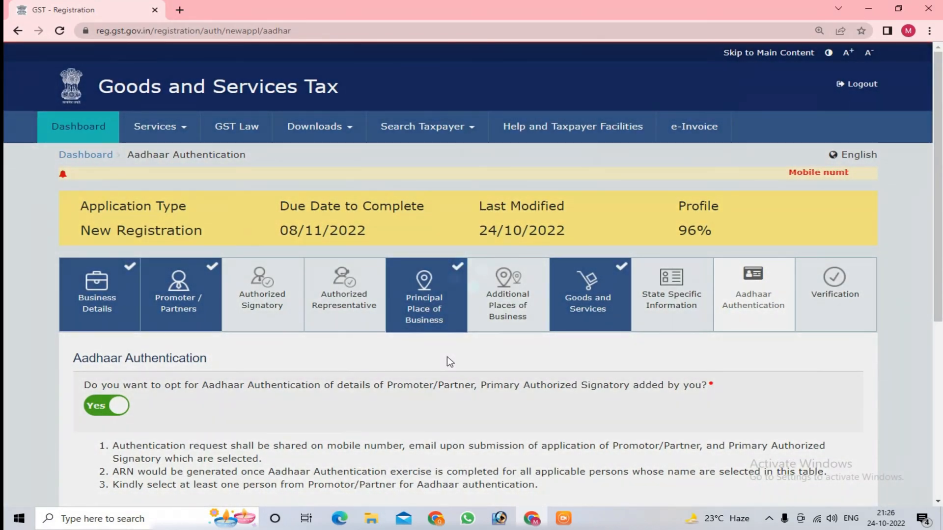
Step: Select the listed promoter for Aadhaar authentication with the option kept at Yes, and save and acknowledge the warning
scroll(447, 362, "down", 3)
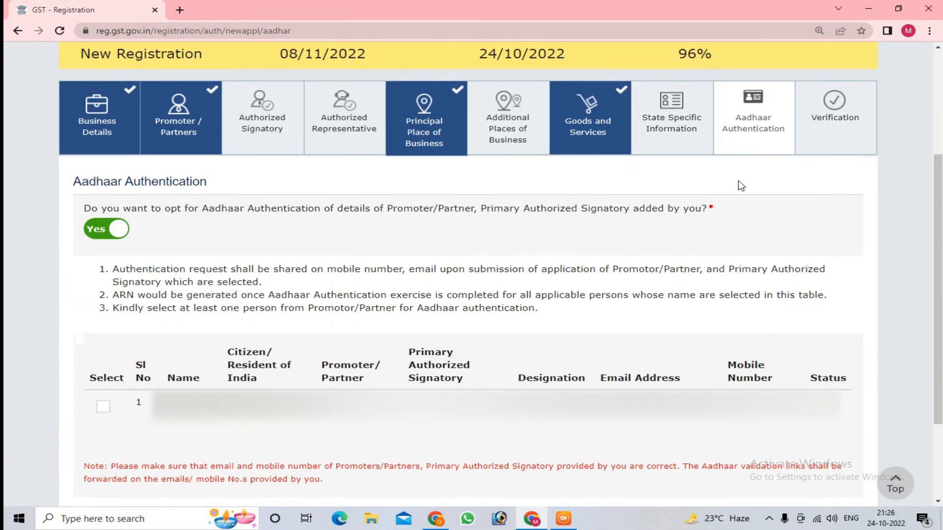
scroll(493, 283, "down", 1)
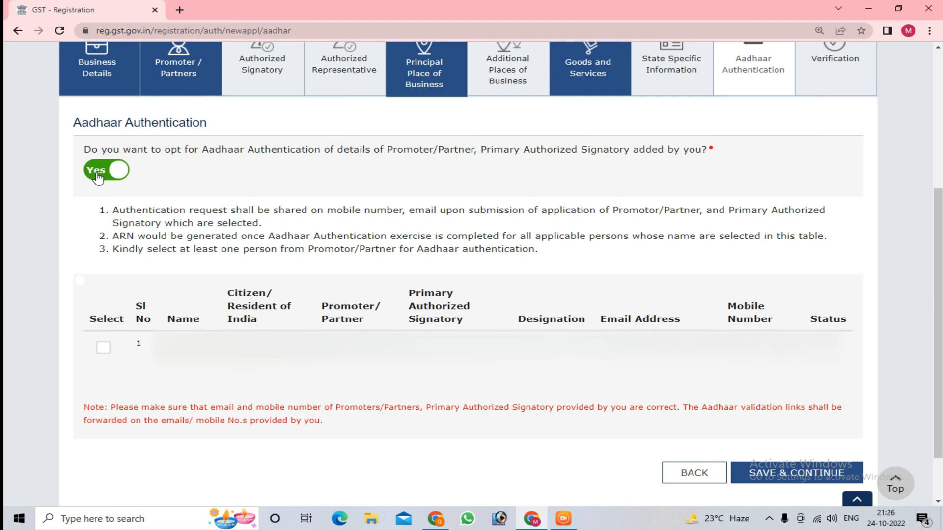
left_click(104, 348)
scroll(471, 343, "down", 1)
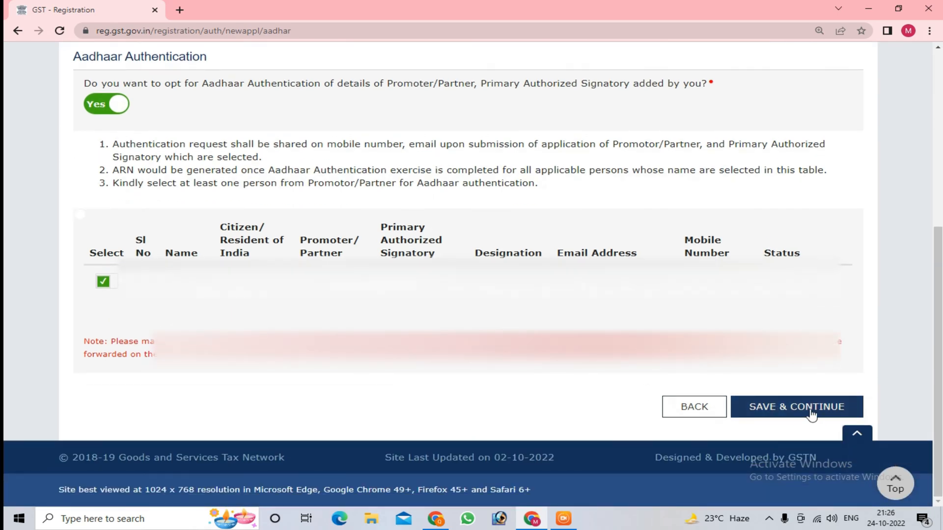
left_click(812, 414)
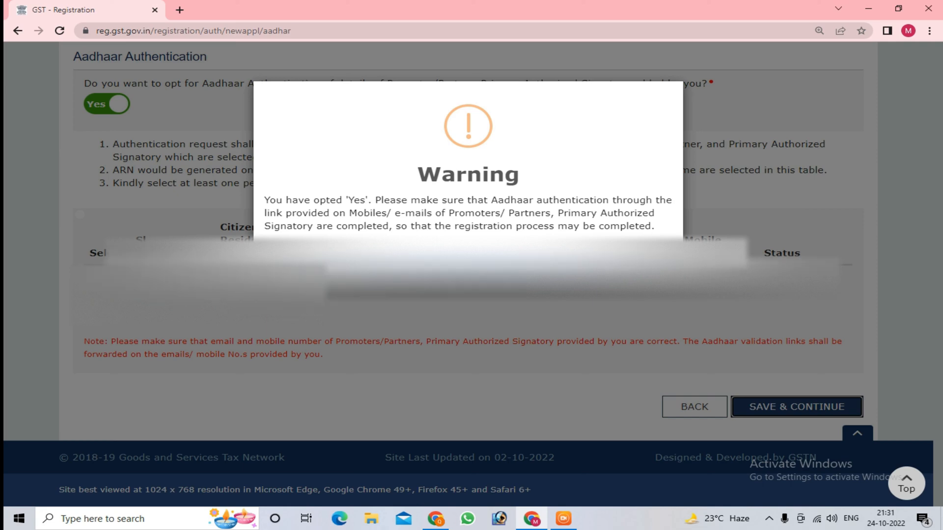
left_click(467, 268)
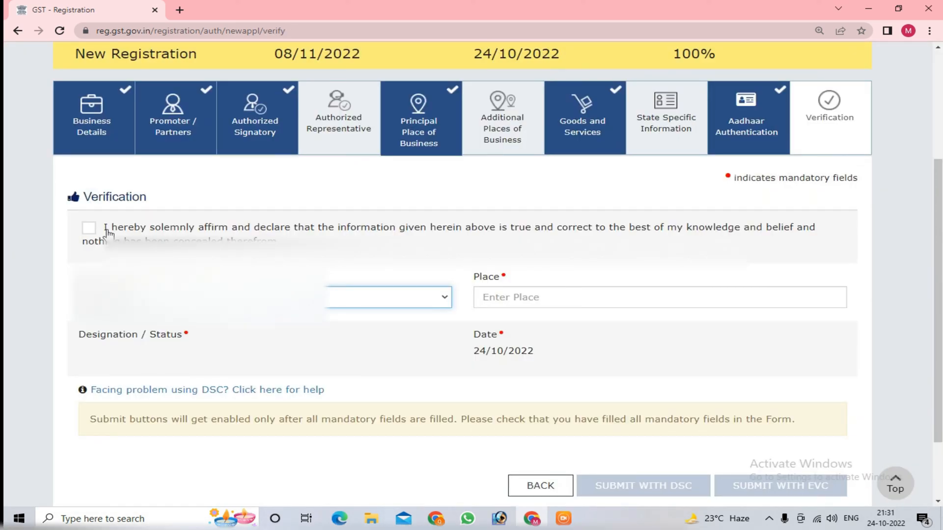
Step: Accept the verification declaration, select the authorized signatory's name, and enter DELHI as the place
left_click(89, 230)
left_click(186, 303)
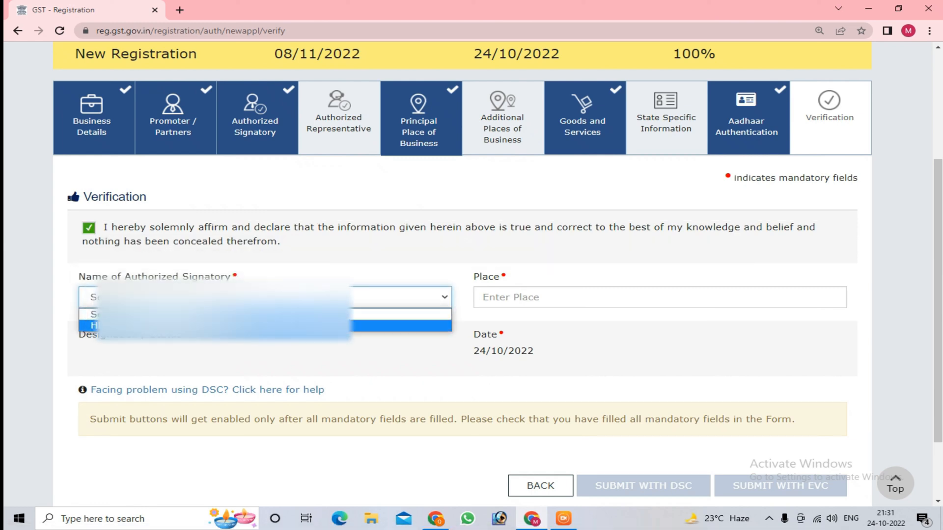
left_click(206, 325)
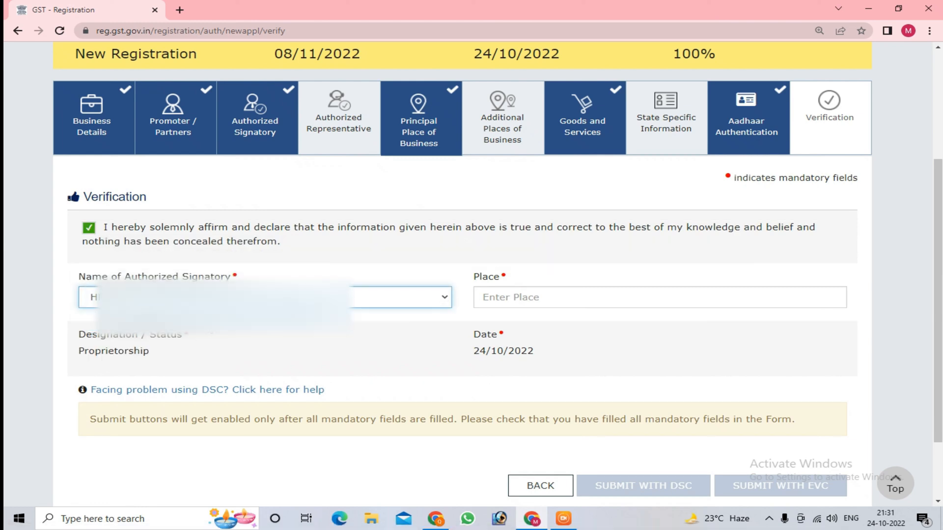
left_click(510, 299)
type("DELHI")
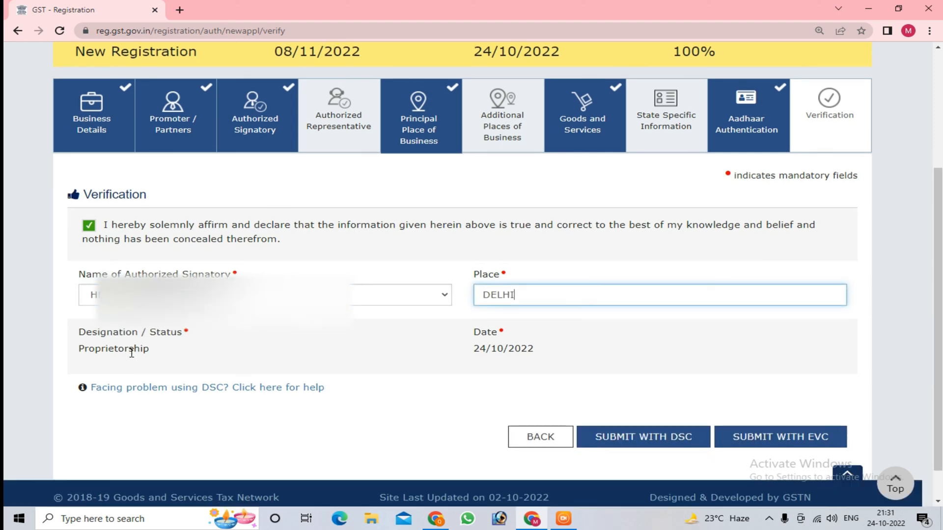
Step: Check the designation and date, and submit the application with EVC by entering and validating the OTP
scroll(148, 366, "down", 1)
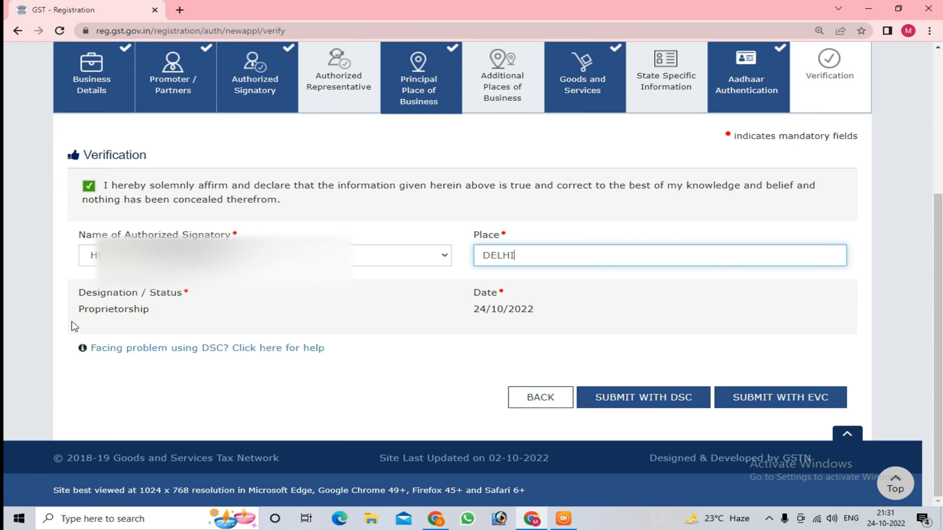
left_click_drag(72, 321, 167, 319)
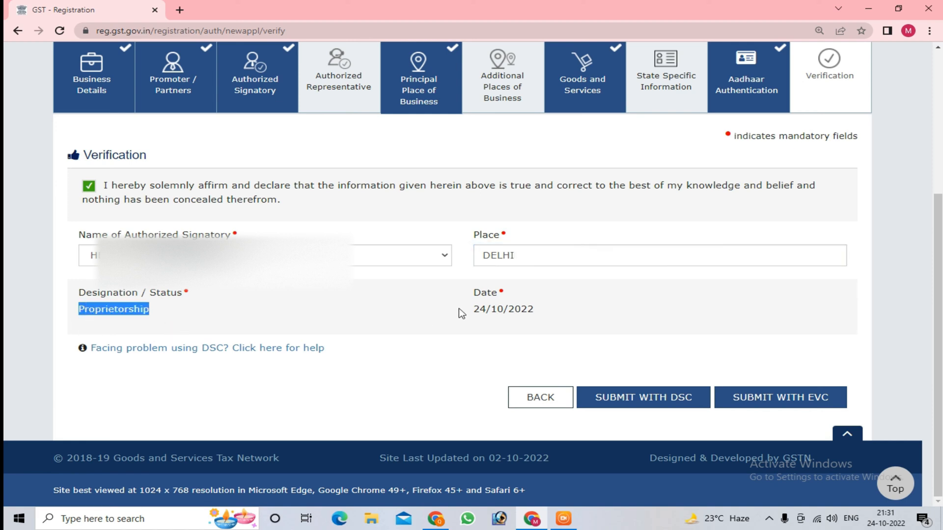
left_click_drag(466, 298, 481, 295)
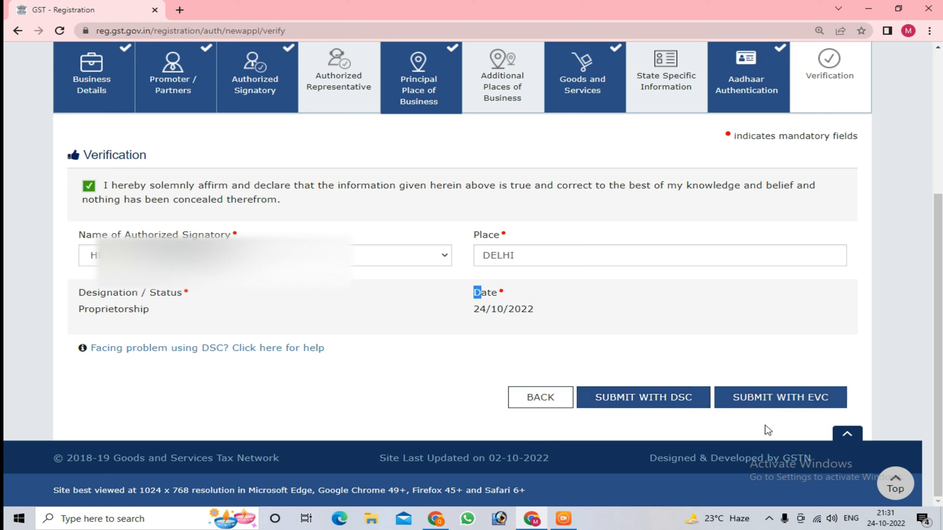
left_click(788, 403)
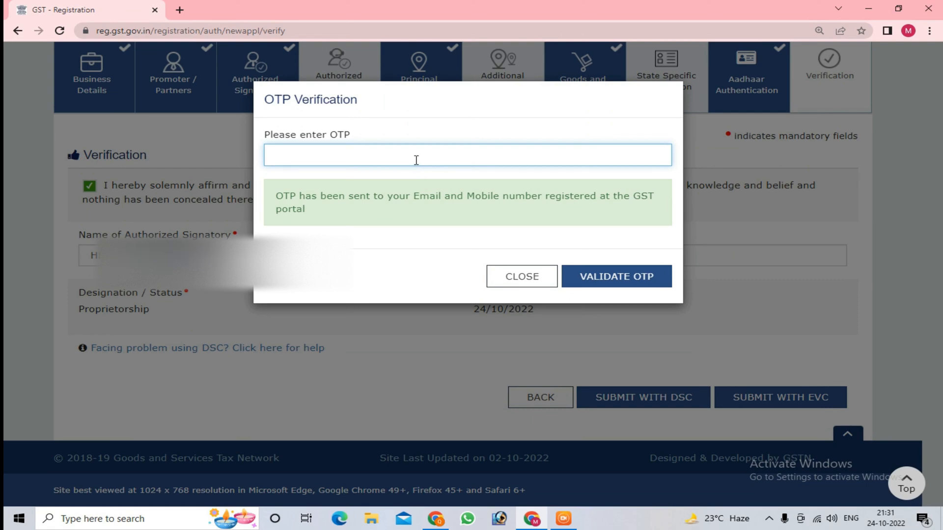
key("ctrl+v")
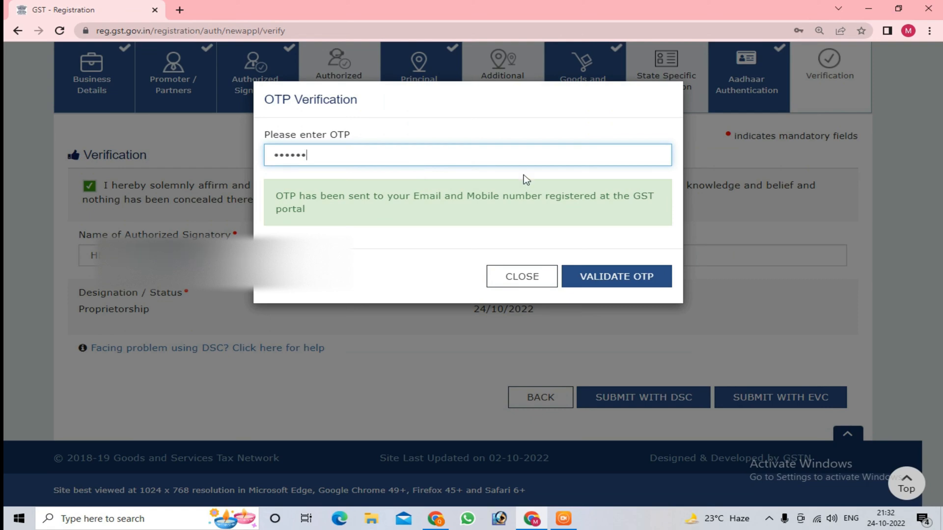
left_click(607, 281)
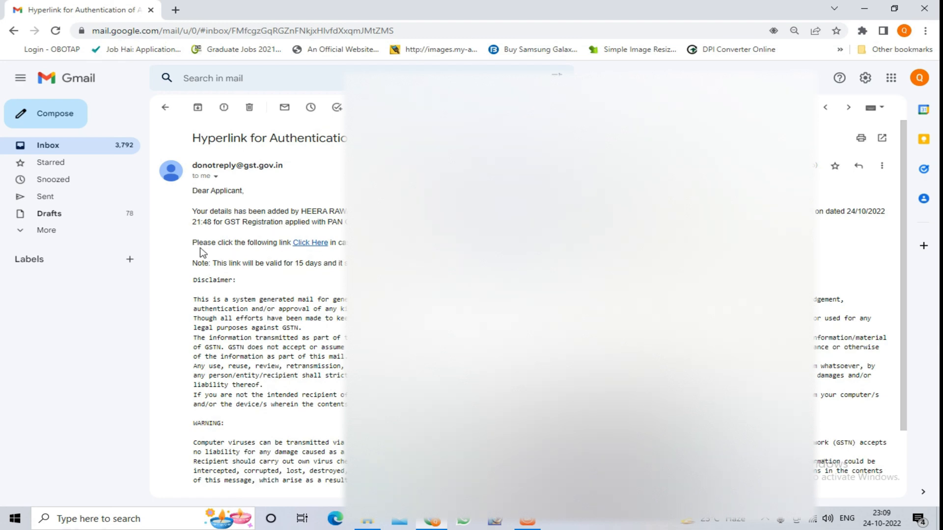
Step: Open the e-KYC link from the Gmail authentication message, give the English consent, and enter and validate the Aadhaar number
left_click(303, 242)
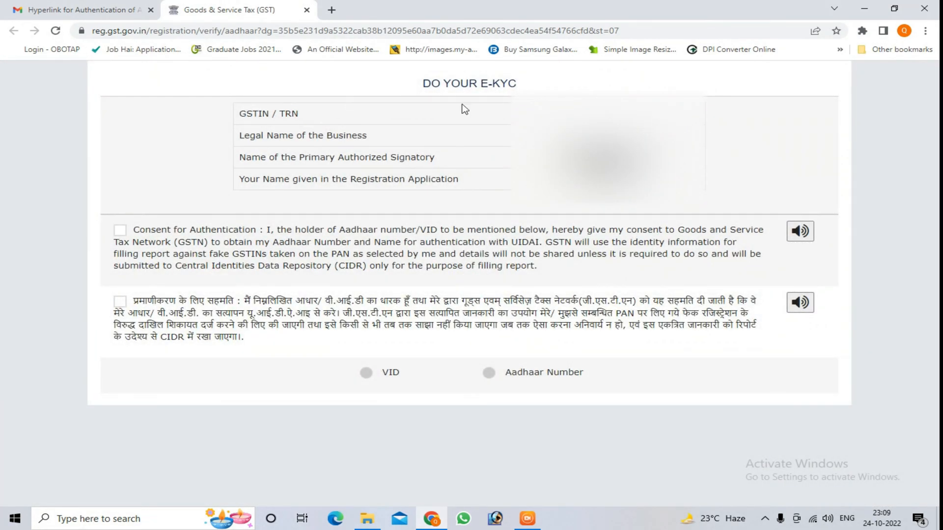
left_click(120, 231)
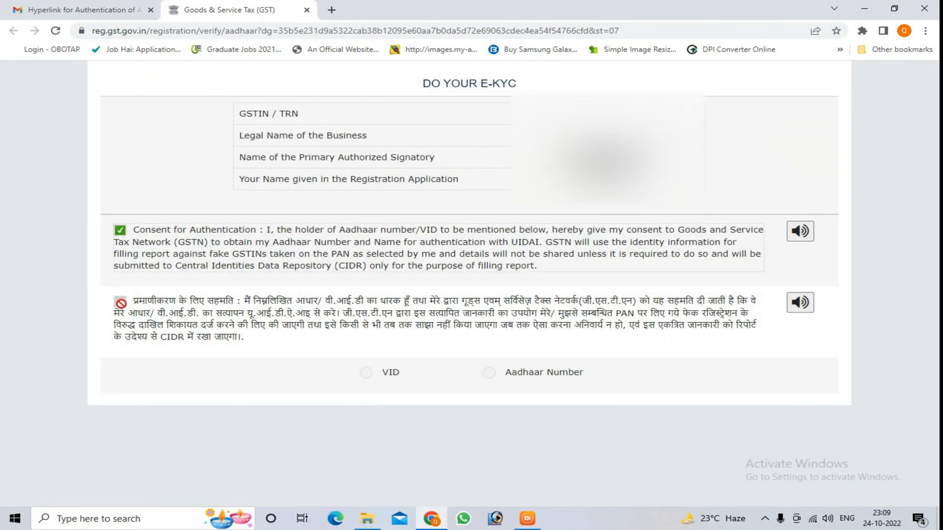
left_click(489, 373)
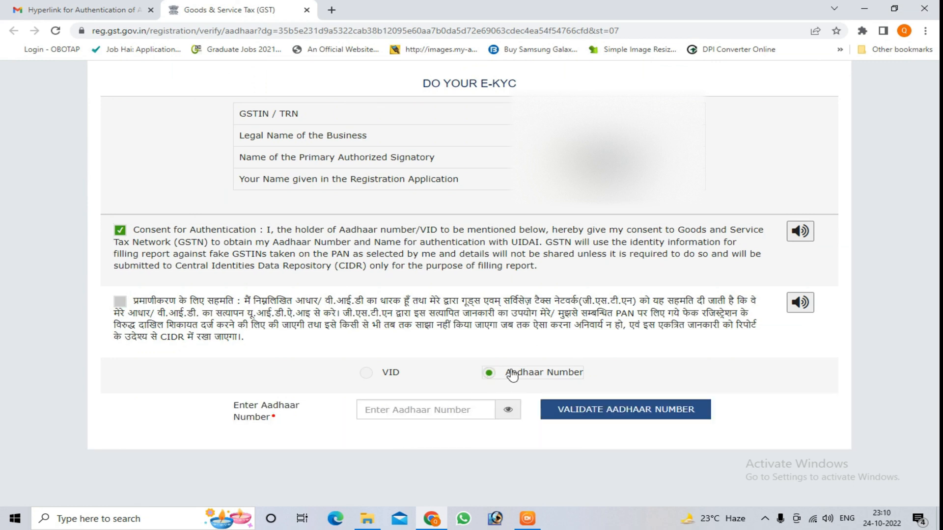
left_click(415, 408)
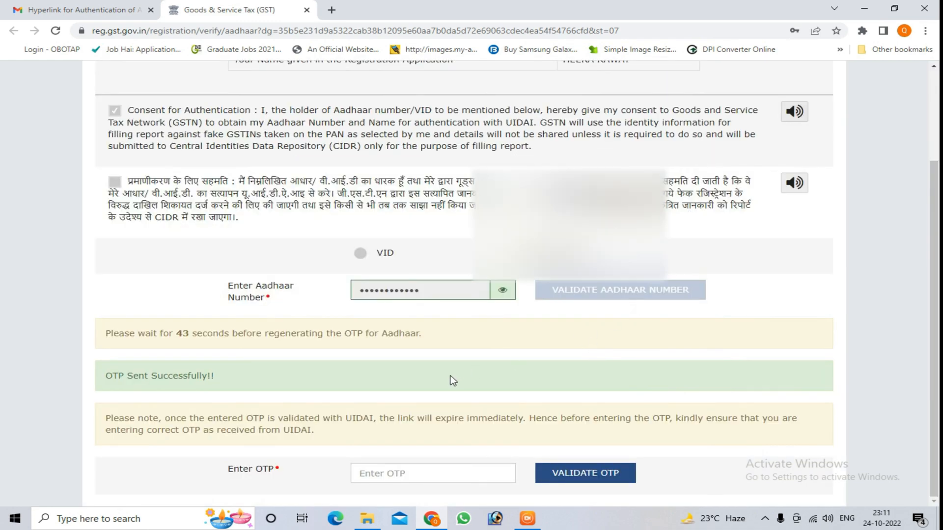
Step: Enter the Aadhaar OTP received from UIDAI, validate it, and close the e-KYC confirmation
left_click(405, 474)
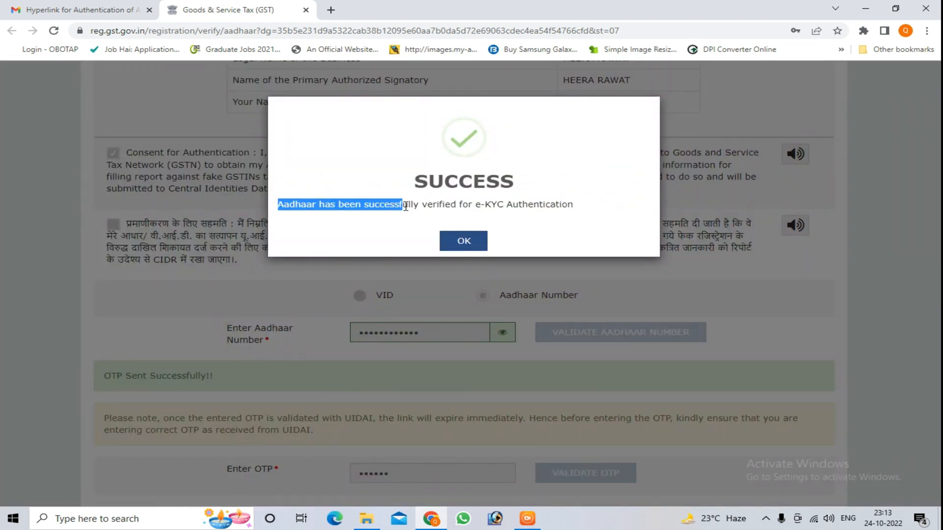
left_click_drag(405, 206, 591, 211)
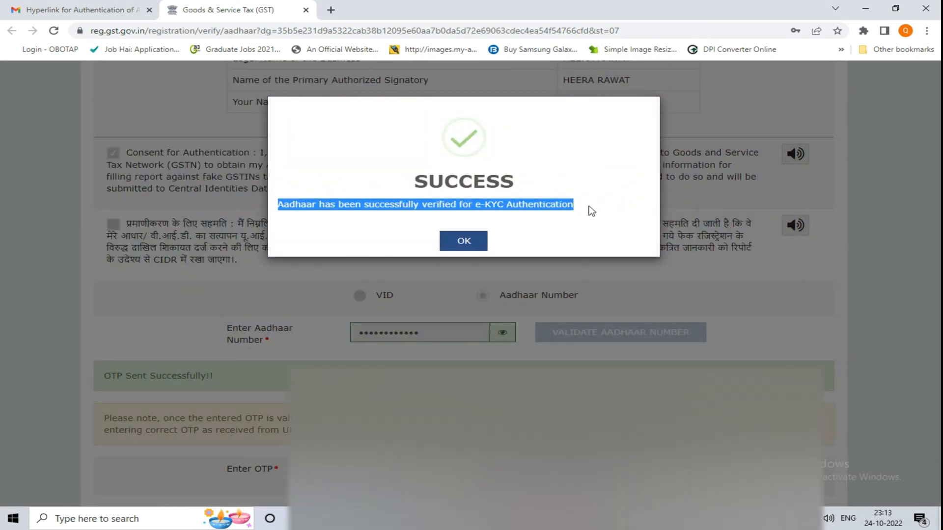
left_click(478, 243)
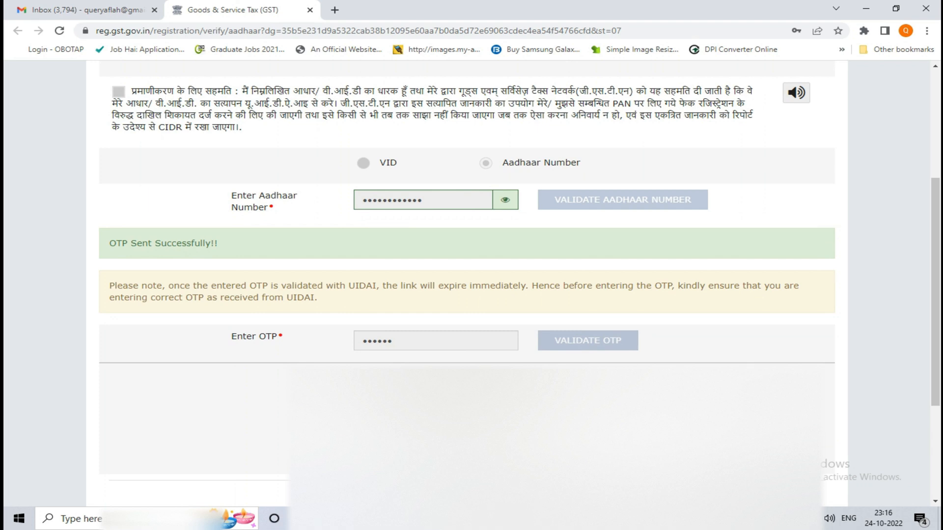
Step: Review the Aadhaar authentication result with the applicant's name, Aadhaar number and mobile number
scroll(467, 283, "down", 3)
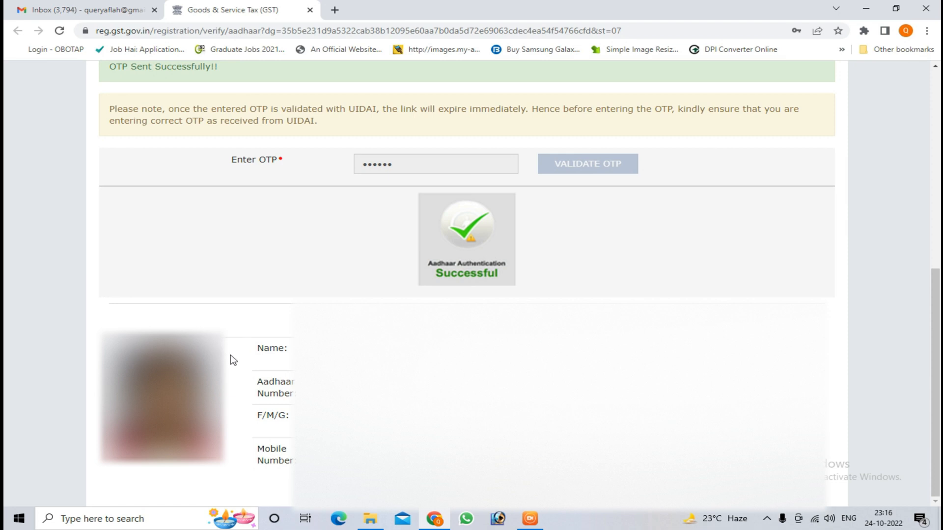
left_click_drag(255, 354, 279, 348)
left_click(309, 352)
left_click_drag(256, 378, 297, 396)
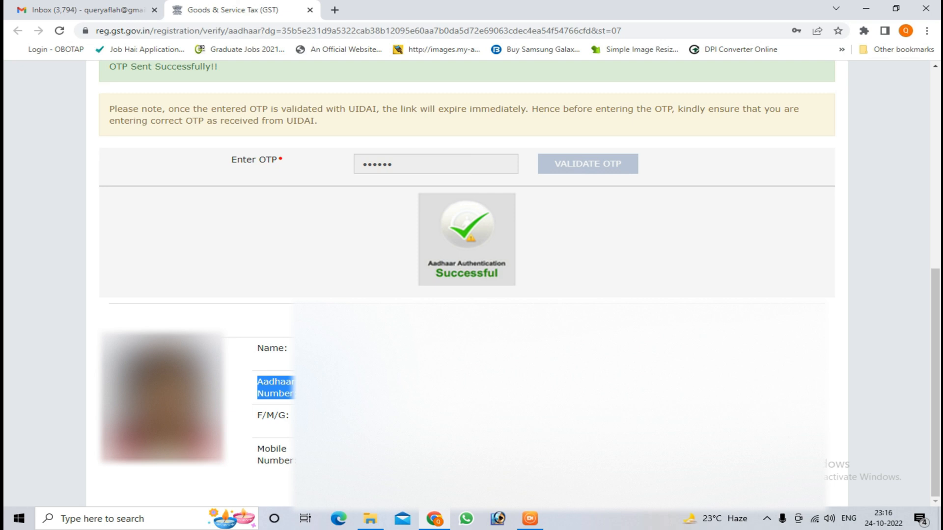
left_click(315, 392)
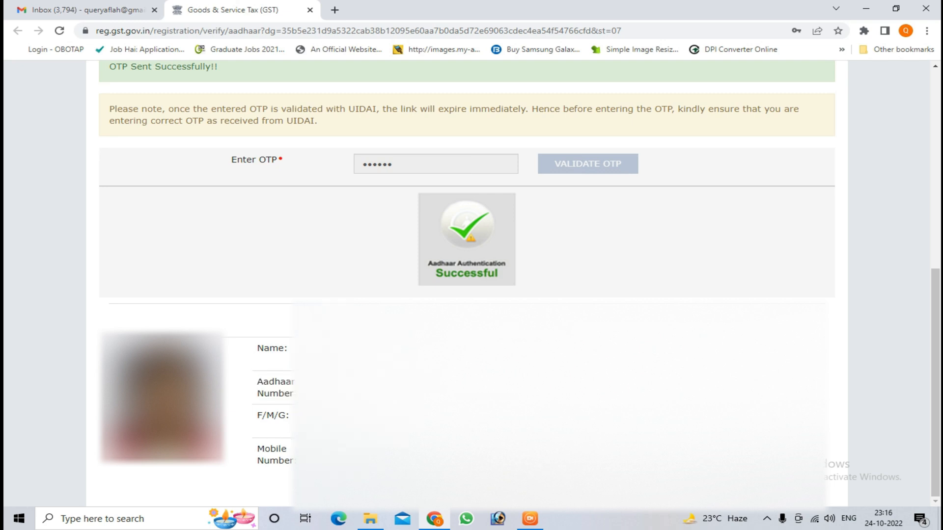
left_click_drag(257, 448, 298, 465)
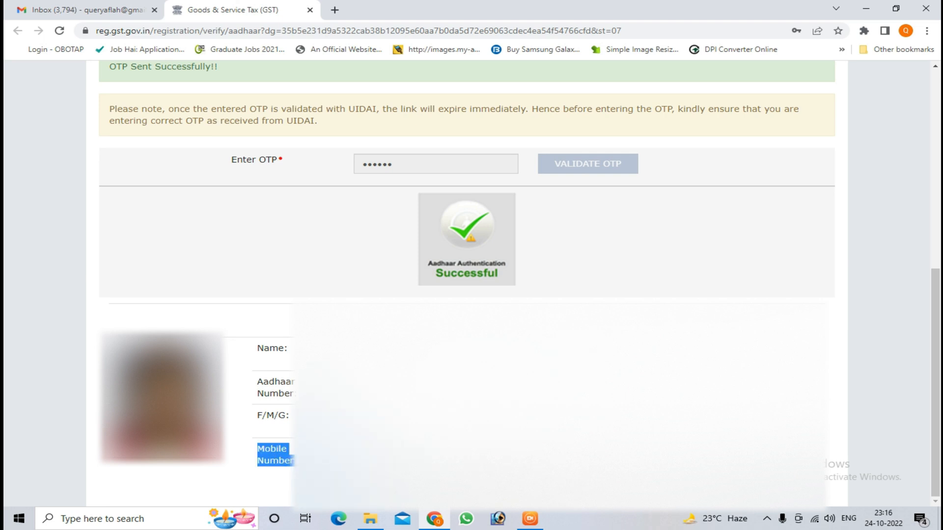
left_click(314, 461)
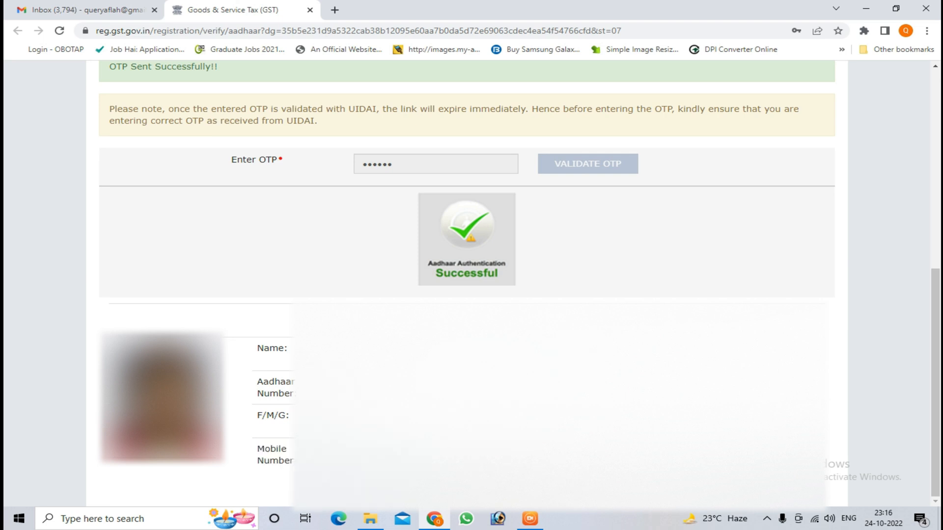
Step: Read the ARN in Gmail's "Intimation of ARN generated" message, and open the GST portal's registration Track Application Status page
left_click(41, 10)
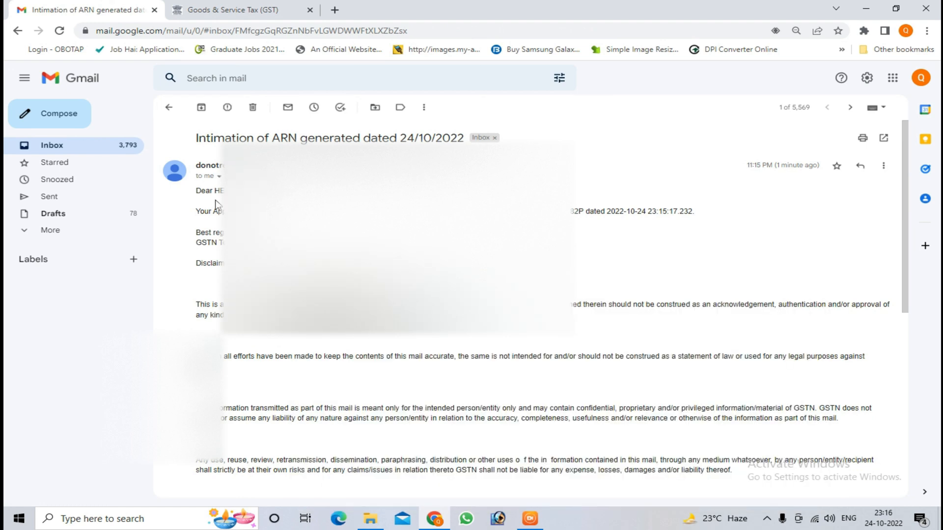
mouse_move(569, 212)
left_mouse_down()
mouse_move(697, 211)
mouse_move(580, 212)
left_mouse_up()
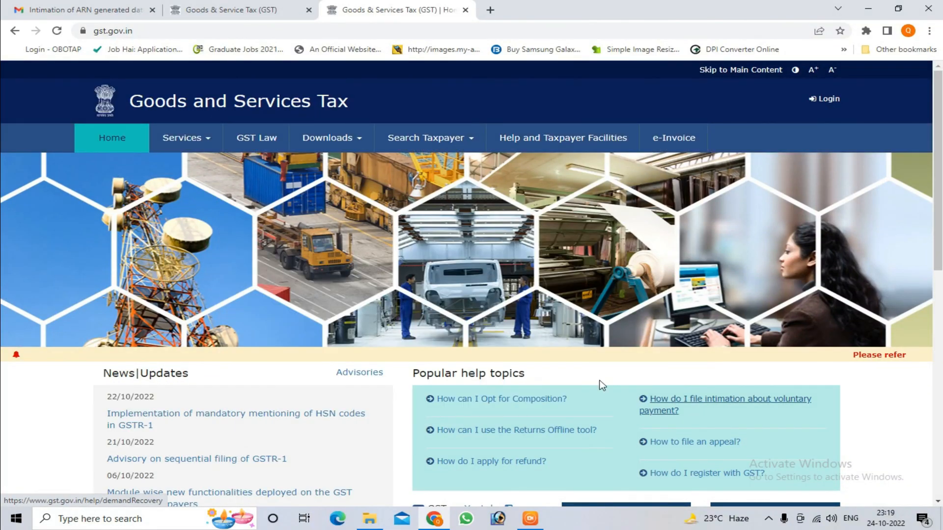
left_click(187, 140)
mouse_move(117, 169)
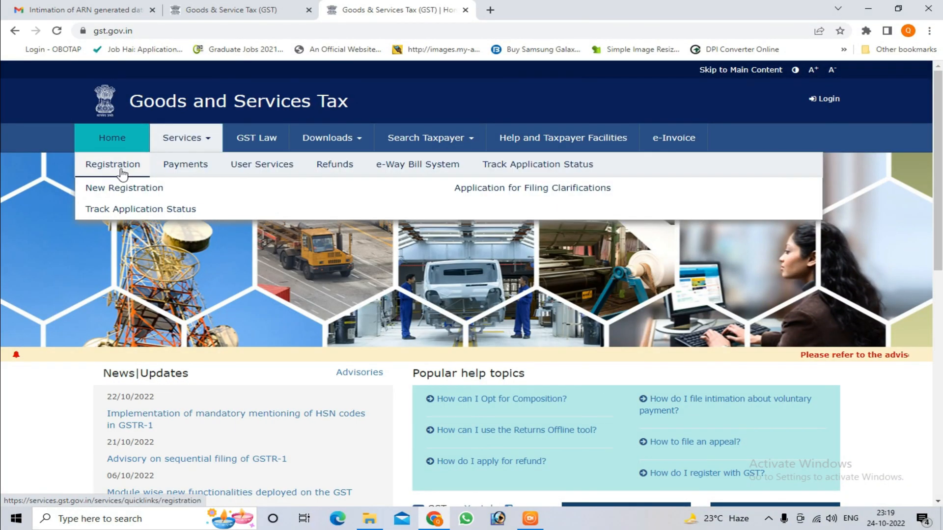
left_click(136, 209)
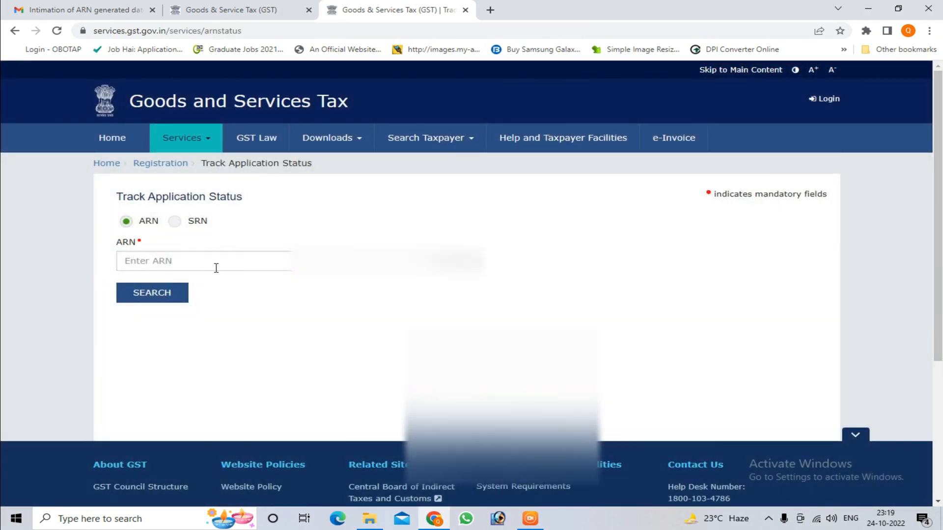
Step: Search the application status by ARN, entering the application reference number from the e-mail
left_click(217, 264)
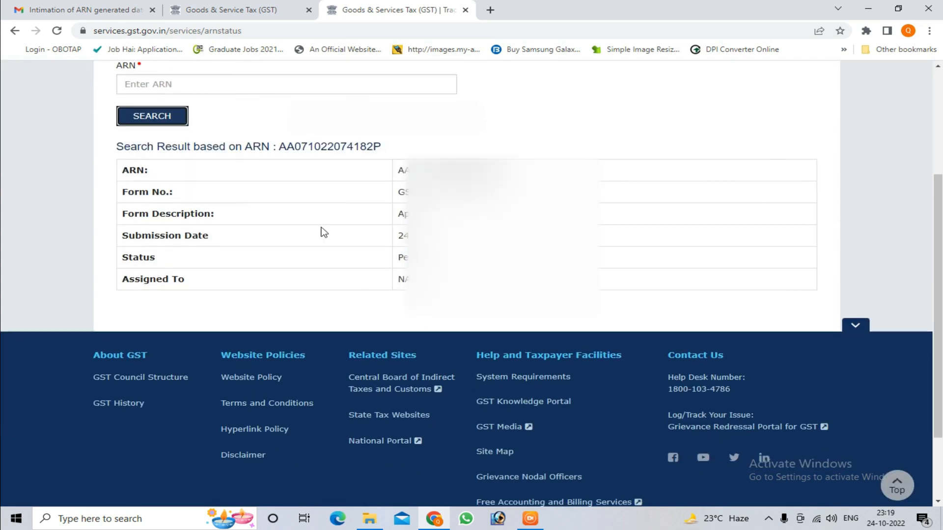
scroll(322, 232, "down", 2)
scroll(249, 172, "up", 1)
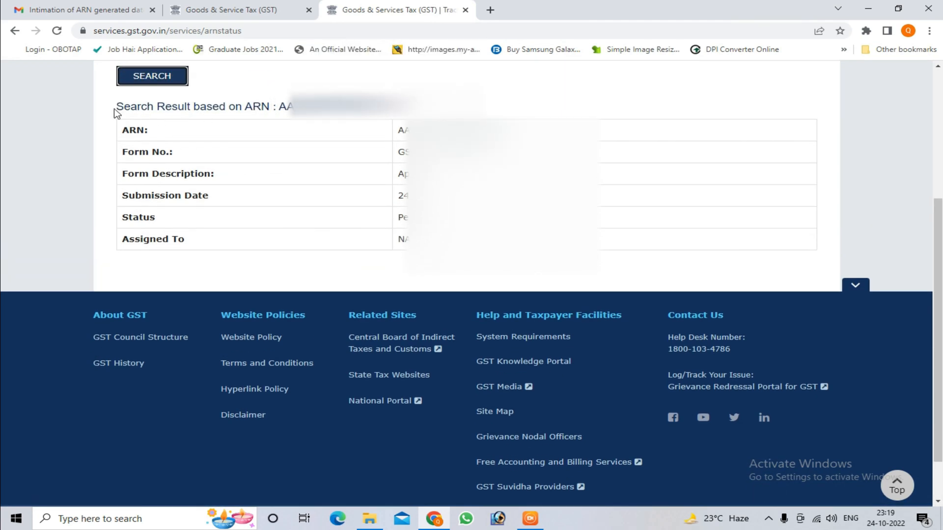
Step: Examine the ARN search result: form number, form description, submission date and application status
left_click_drag(116, 107, 270, 107)
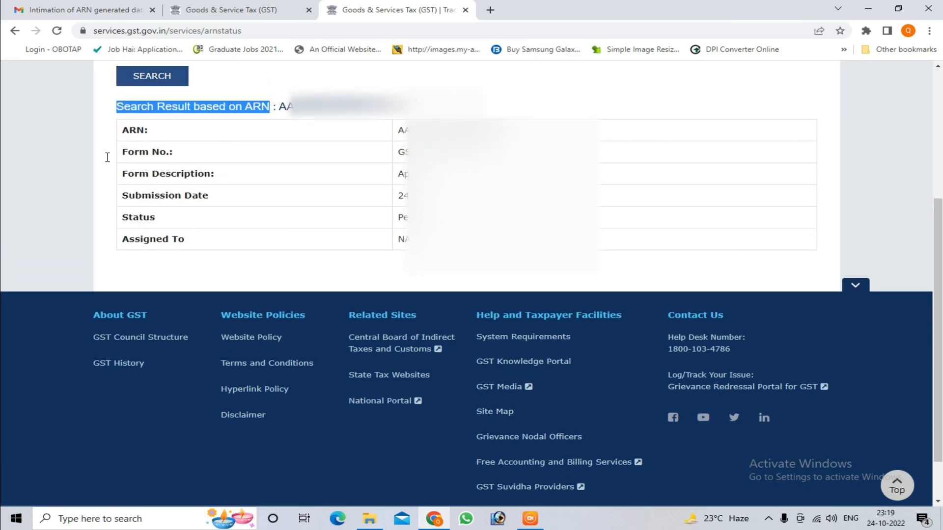
left_click(126, 129)
left_click_drag(122, 153, 173, 152)
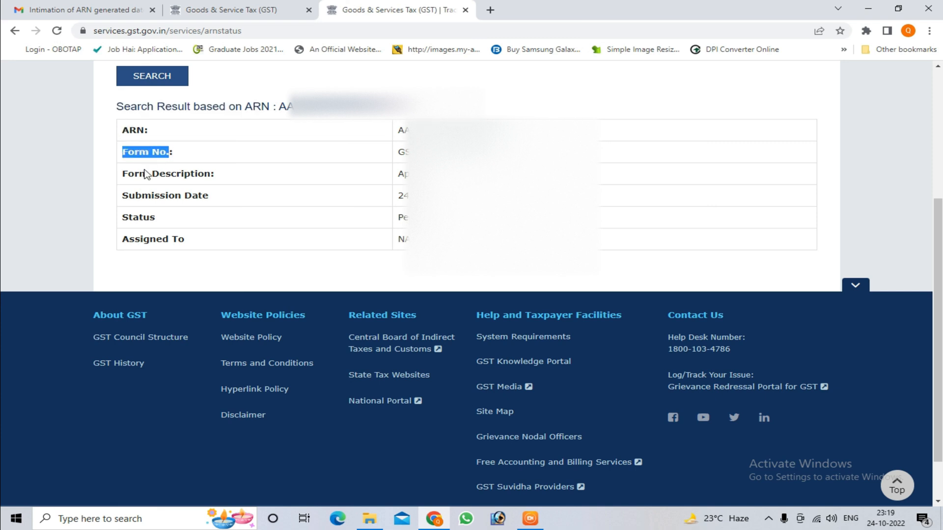
left_click_drag(121, 174, 263, 176)
left_click_drag(399, 174, 552, 174)
left_click_drag(123, 196, 469, 196)
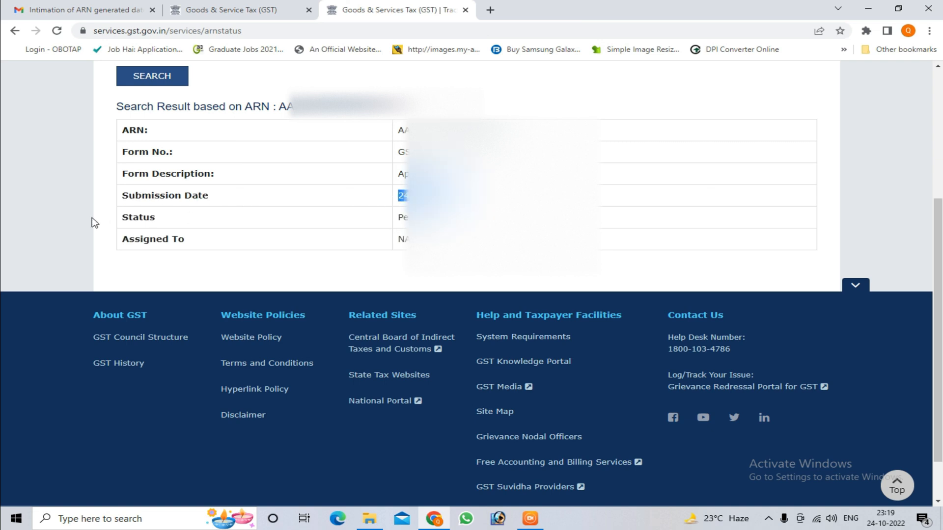
left_click_drag(123, 217, 140, 219)
left_click(394, 220)
left_click_drag(394, 220, 501, 219)
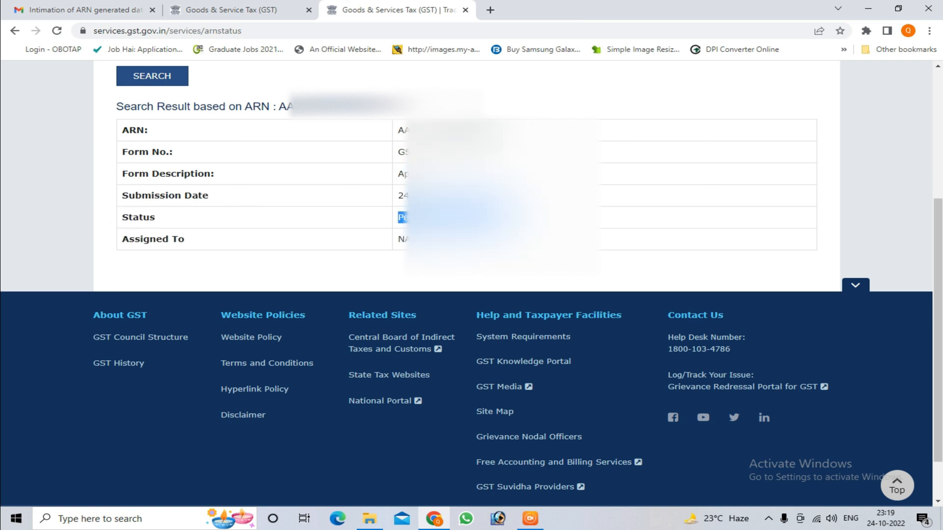
left_click(498, 223)
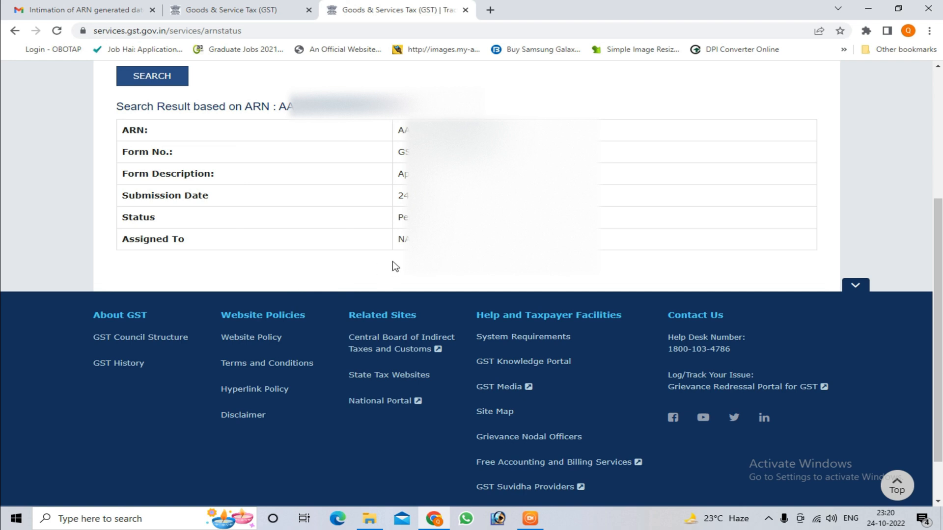